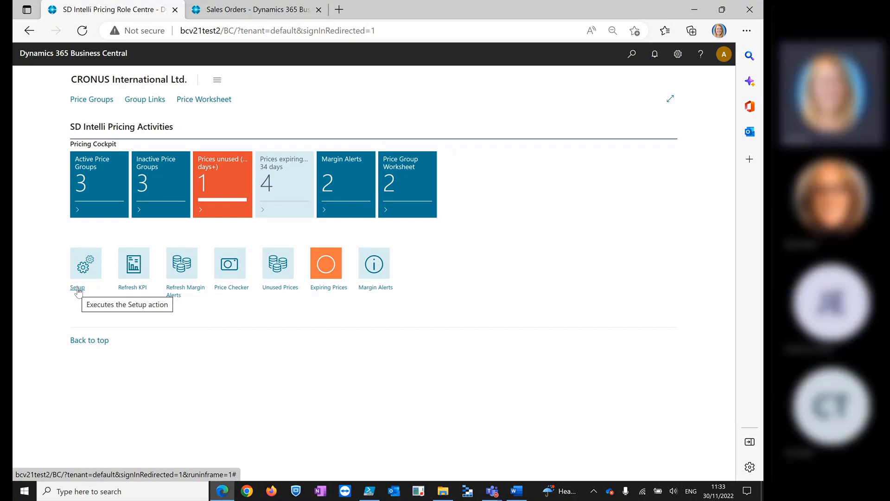
Open the SD Intelli Pricing setup, view its product activation details and close them
{"action": "left_click", "coordinate": [77, 288]}
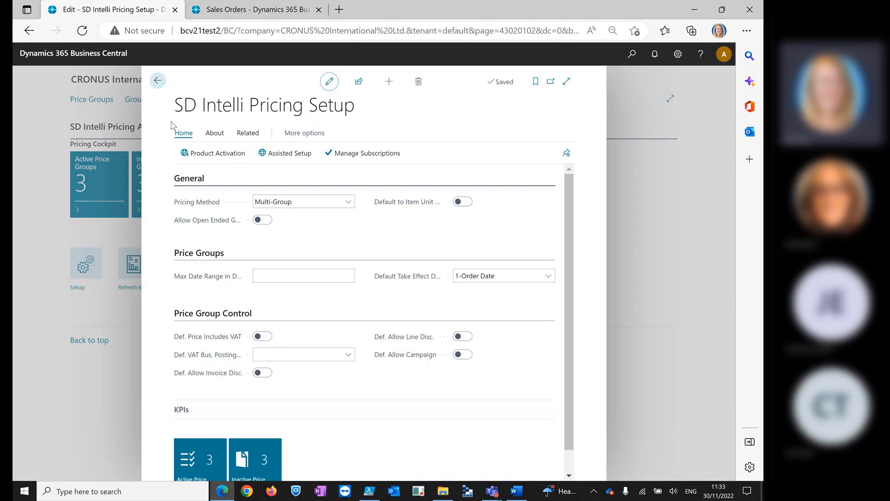
{"action": "left_click", "coordinate": [210, 159]}
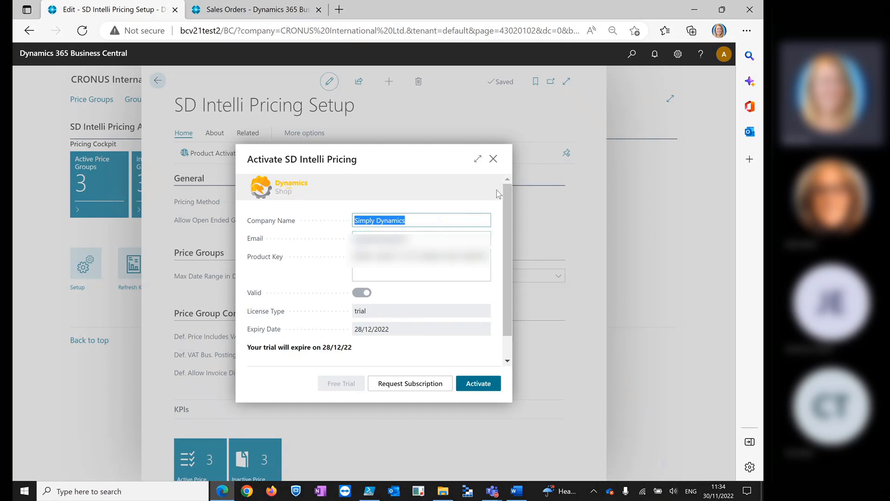
{"action": "left_click", "coordinate": [494, 160]}
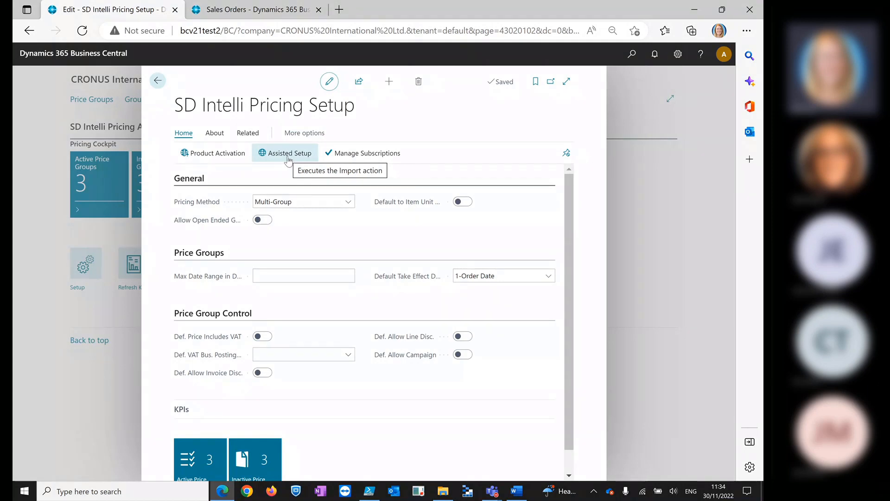
Switch the Pricing Method to Standard and back to Multi-Group, agreeing to turn off standard sales pricing
{"action": "left_click", "coordinate": [348, 203]}
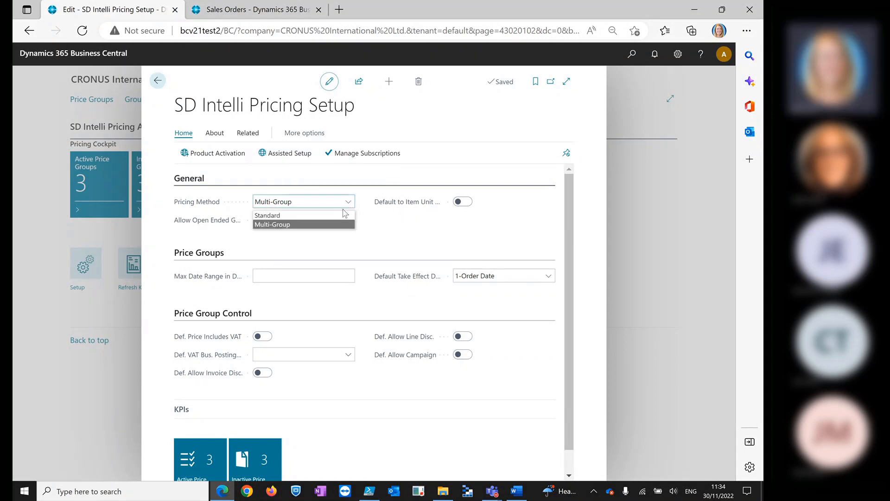
{"action": "left_click", "coordinate": [339, 216]}
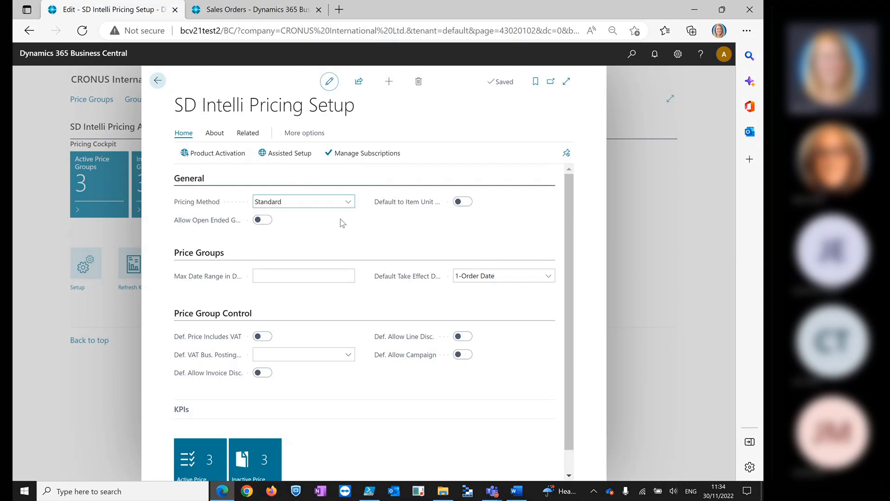
{"action": "left_click", "coordinate": [348, 203]}
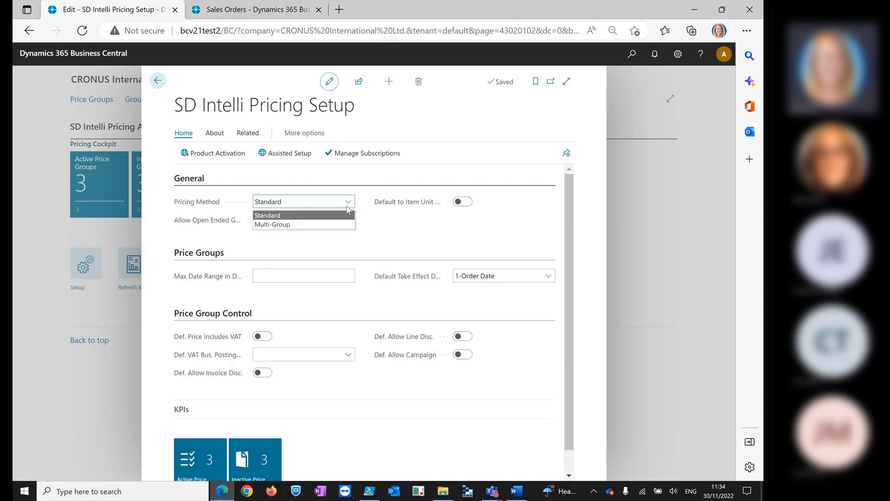
{"action": "left_click", "coordinate": [341, 224]}
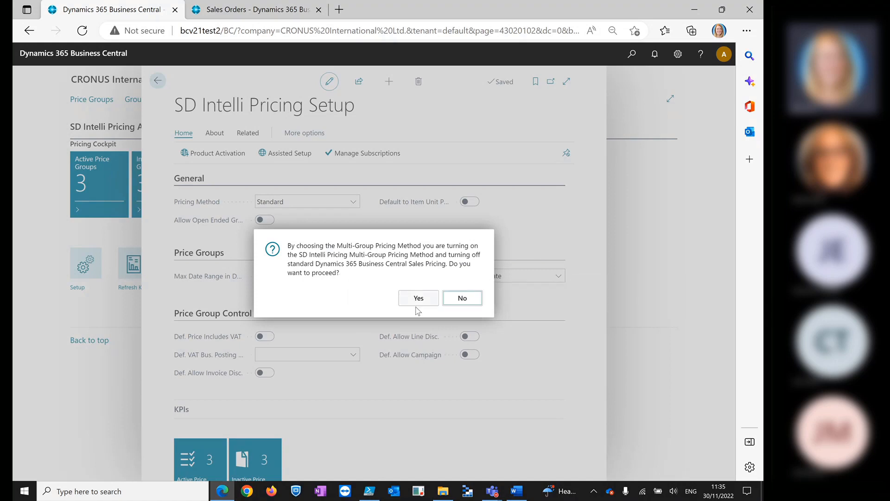
{"action": "left_click", "coordinate": [416, 300]}
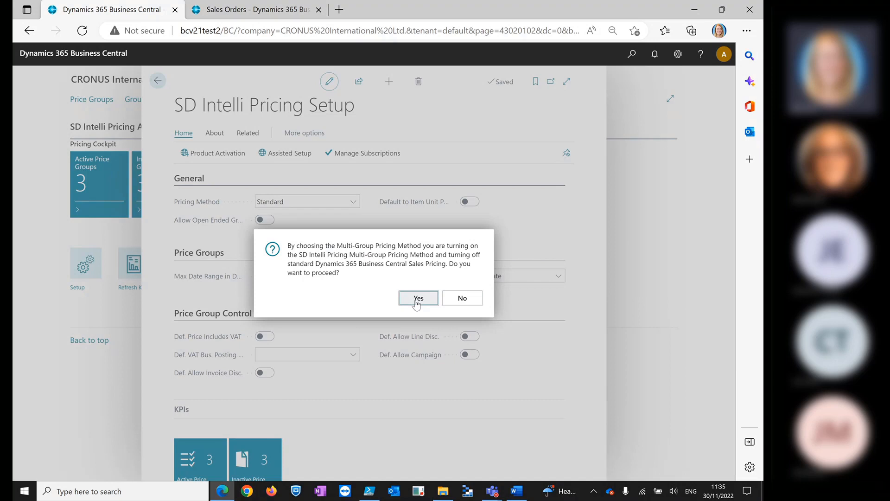
{"action": "left_click", "coordinate": [416, 300]}
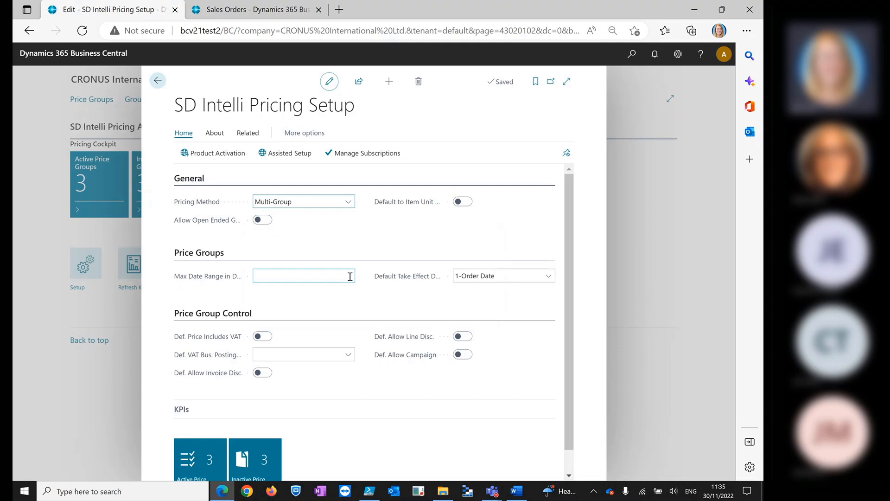
Leave the pricing setup and open the LISTED 1 price group card from the active price groups
{"action": "left_click", "coordinate": [158, 81]}
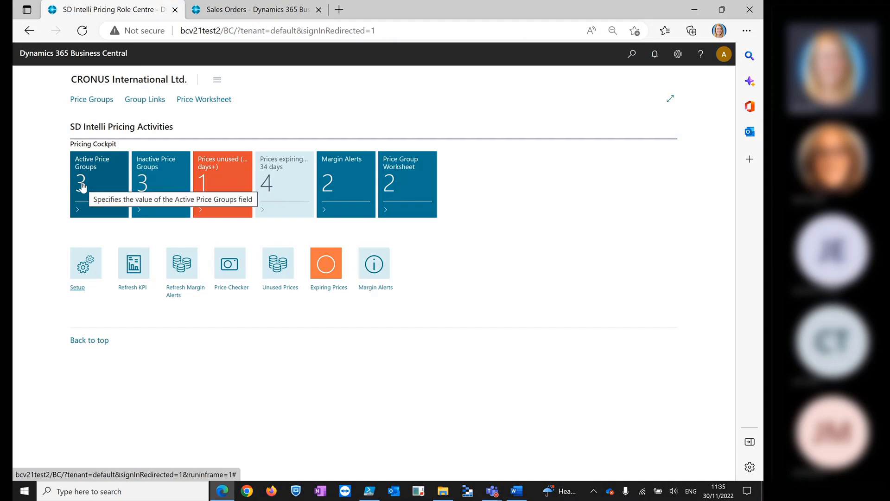
{"action": "left_click", "coordinate": [84, 186]}
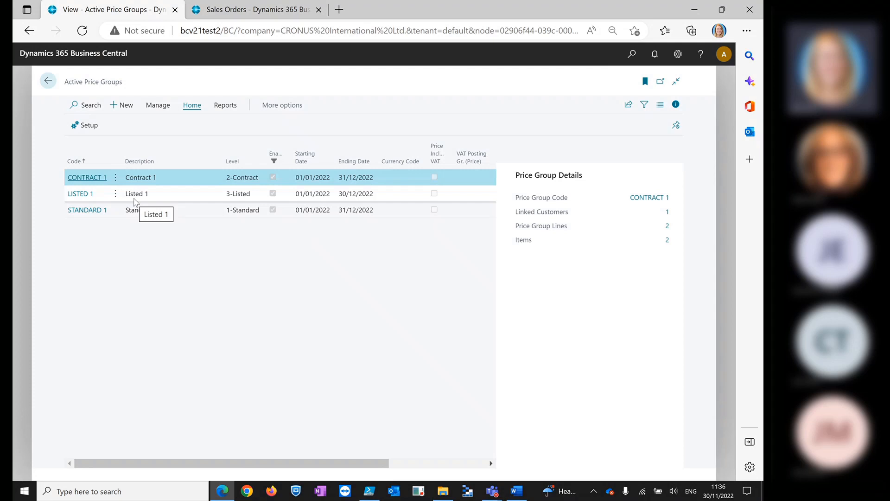
{"action": "left_click", "coordinate": [77, 196]}
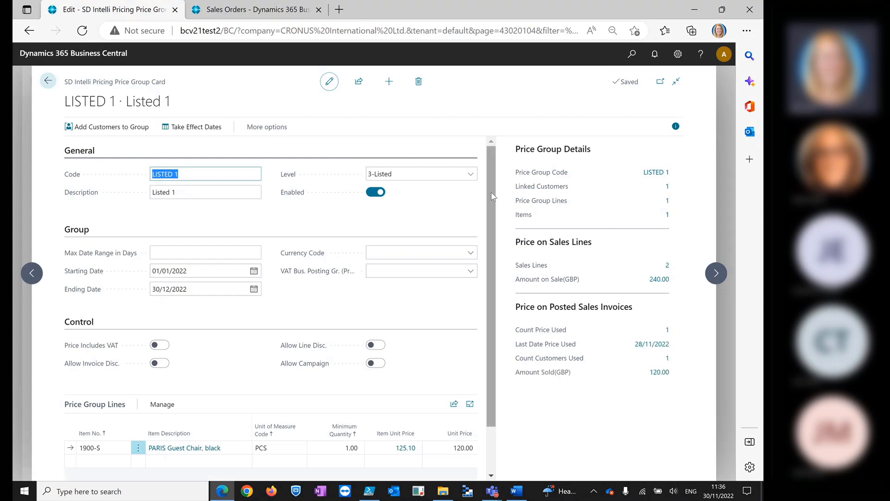
{"action": "left_click_drag", "start_coordinate": [491, 191], "coordinate": [494, 193]}
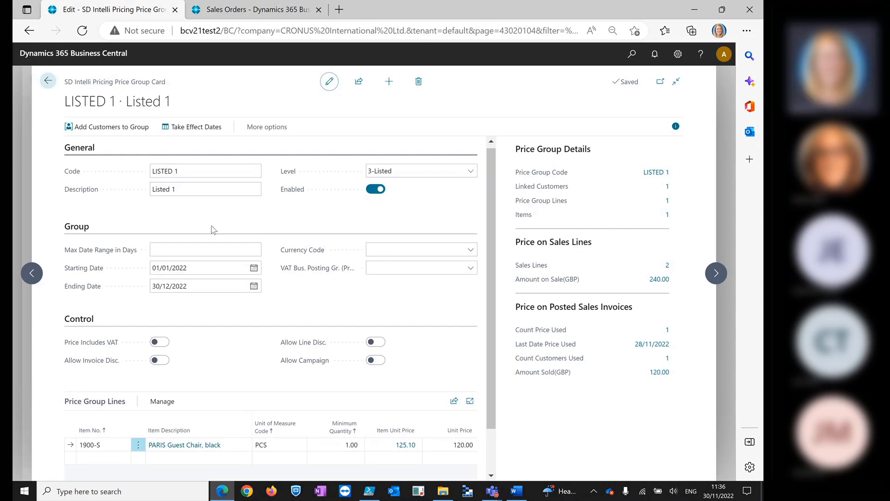
Check the customers linked to the LISTED 1 group and examine its price line for the PARIS Guest Chair
{"action": "left_click", "coordinate": [667, 189]}
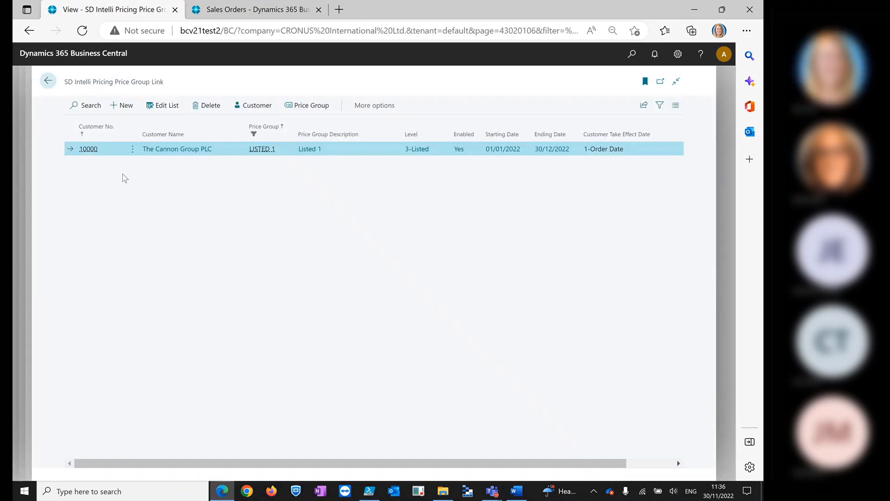
{"action": "left_click", "coordinate": [47, 83]}
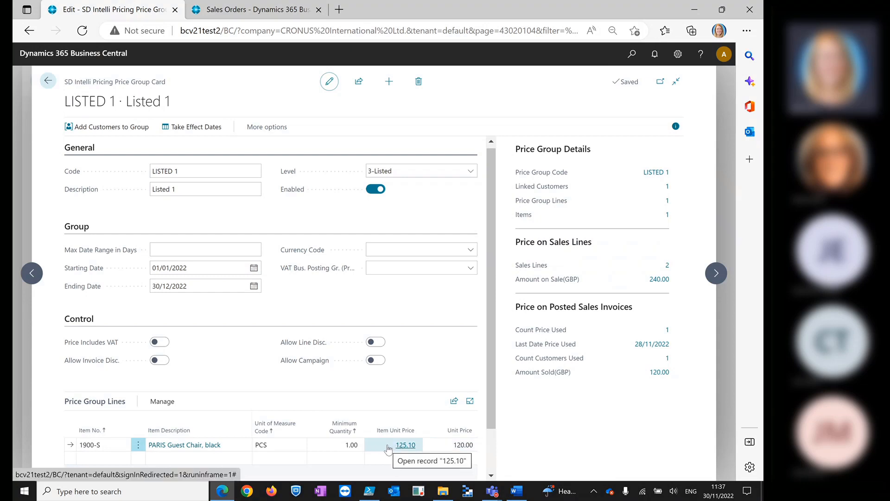
{"action": "left_click", "coordinate": [448, 446]}
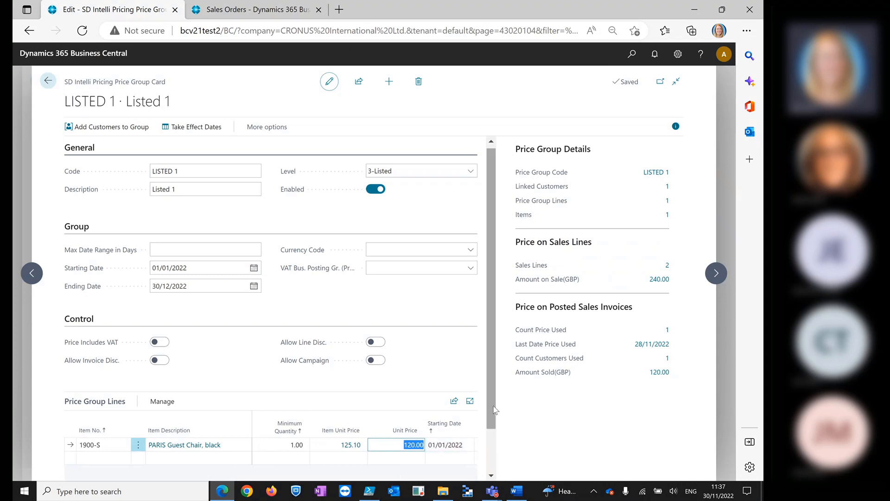
{"action": "scroll", "coordinate": [494, 410], "scroll_direction": "down", "scroll_amount": 1}
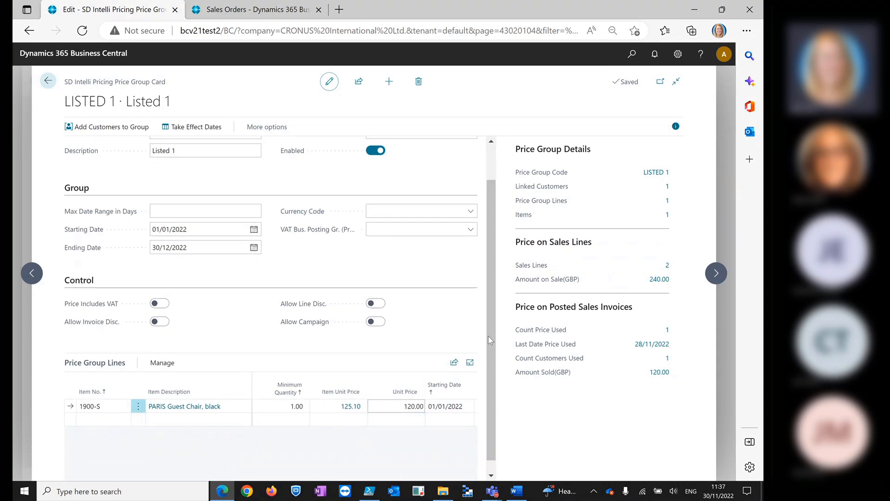
{"action": "scroll", "coordinate": [493, 254], "scroll_direction": "up", "scroll_amount": 1}
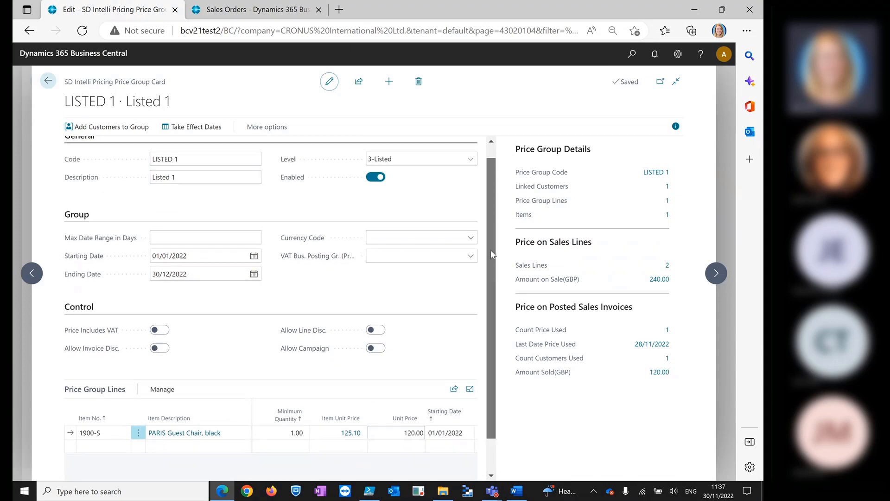
View the take-effect date options for The Cannon Group PLC and return to the LISTED 1 card
{"action": "left_click", "coordinate": [196, 130]}
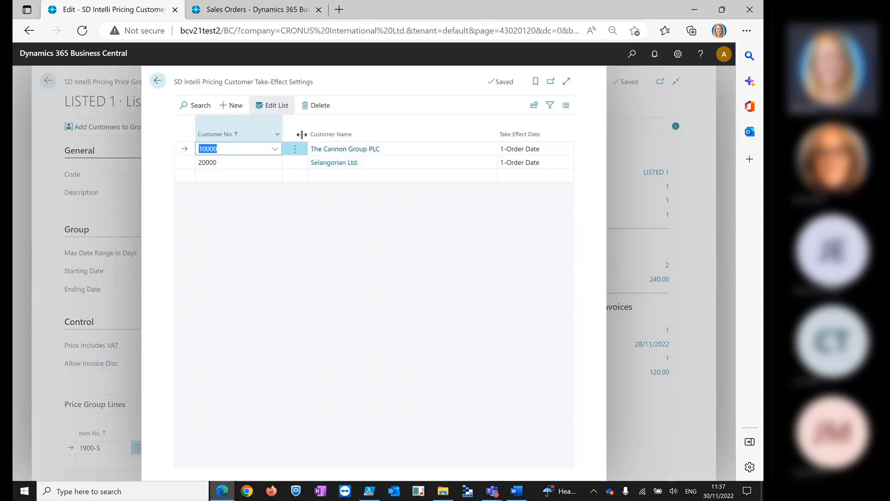
{"action": "left_click", "coordinate": [564, 154]}
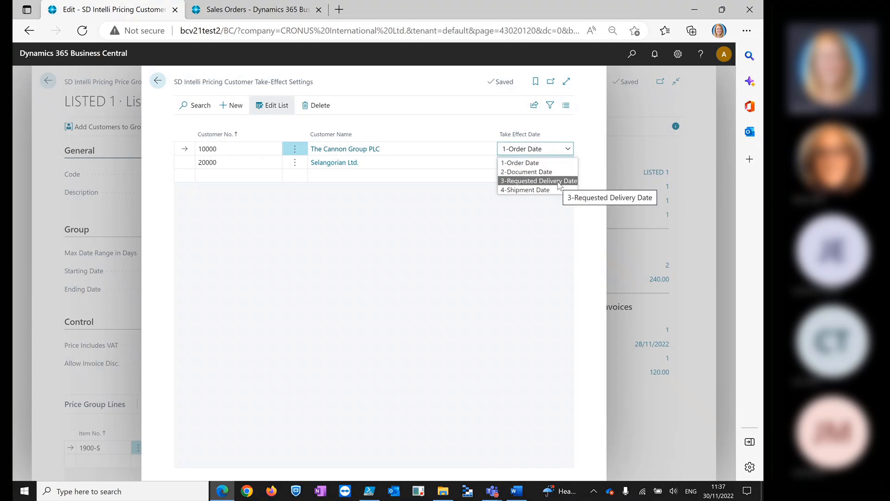
{"action": "left_click", "coordinate": [480, 152]}
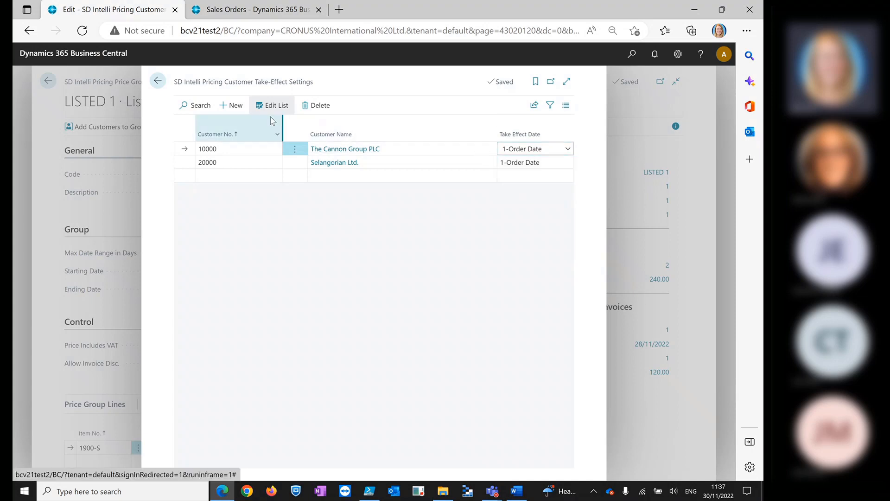
{"action": "left_click", "coordinate": [159, 82]}
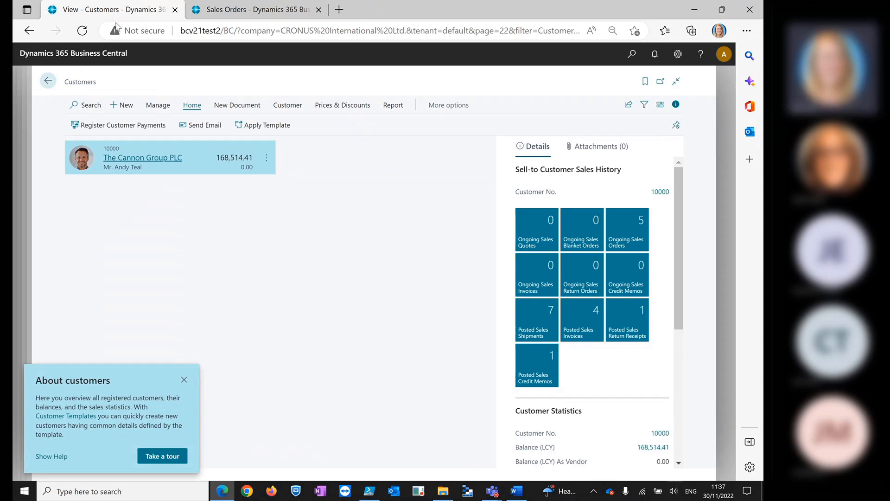
{"action": "left_click", "coordinate": [49, 81]}
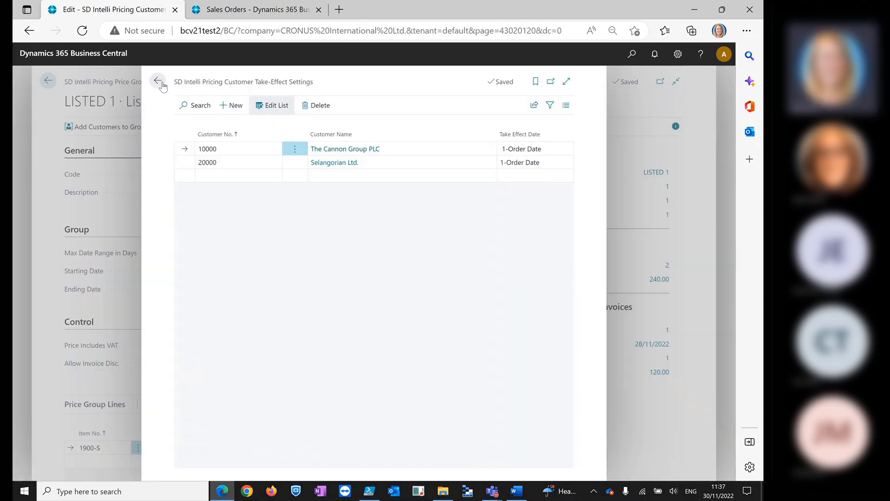
{"action": "left_click", "coordinate": [159, 82]}
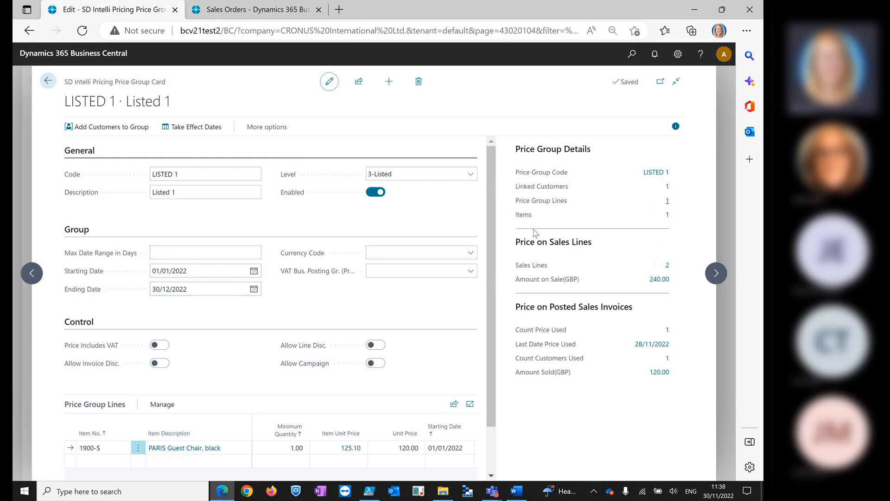
Create a new sales order for The Cannon Group PLC from the Sales Orders list
{"action": "left_click", "coordinate": [266, 14]}
{"action": "left_click", "coordinate": [215, 102]}
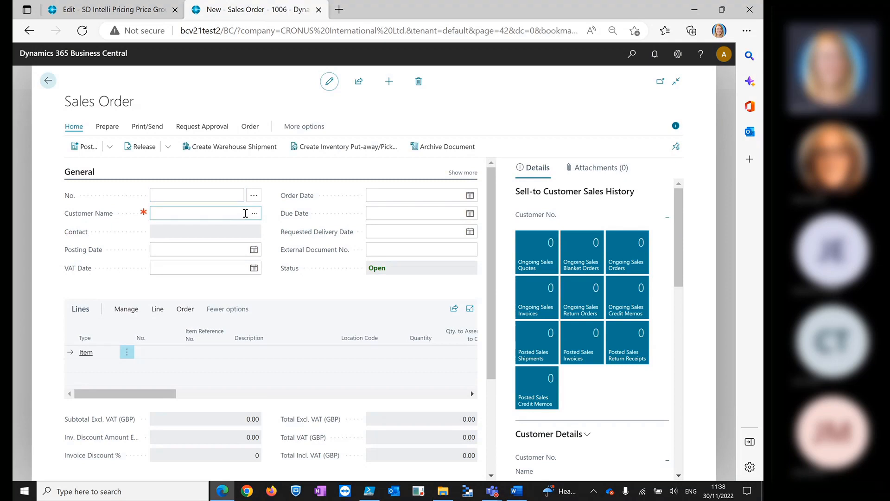
{"action": "left_click", "coordinate": [254, 213]}
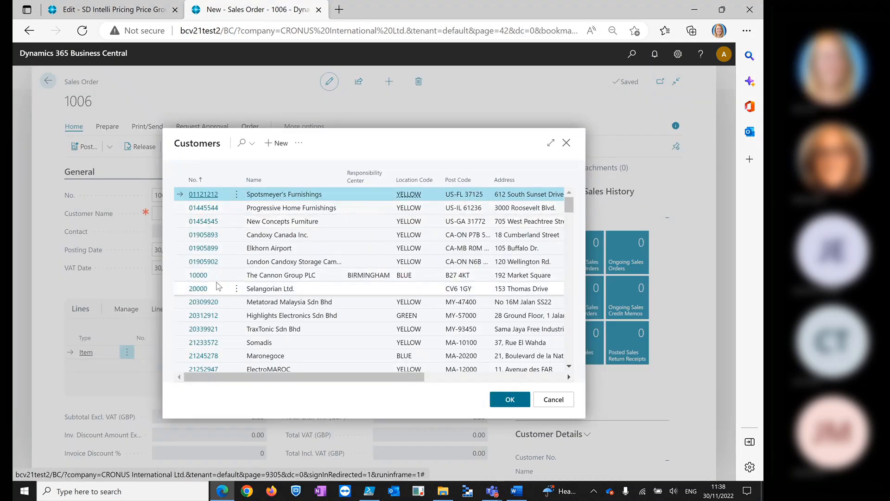
{"action": "left_click", "coordinate": [240, 278]}
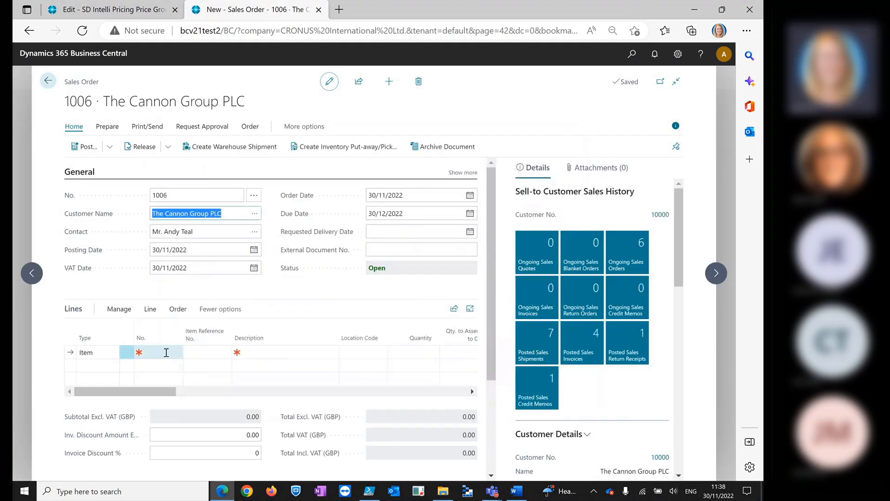
Try to add item 80103 to the first line of the sales order
{"action": "left_click", "coordinate": [166, 352]}
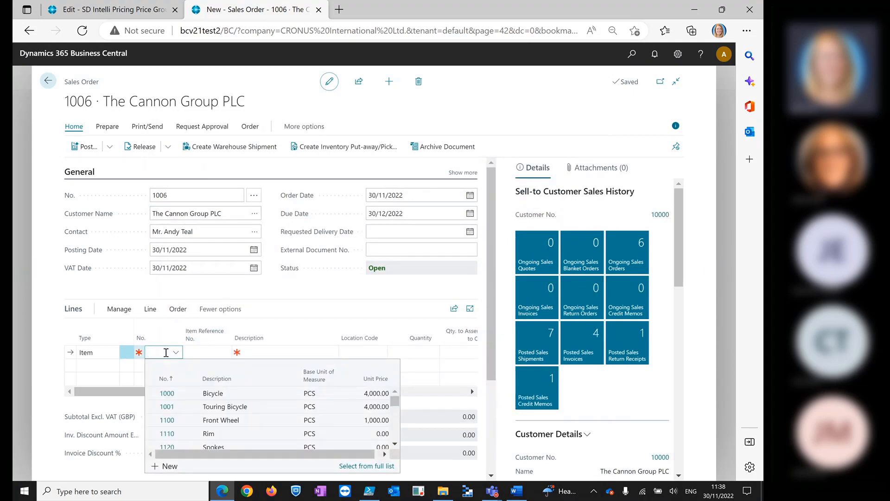
{"action": "type", "text": "8010"}
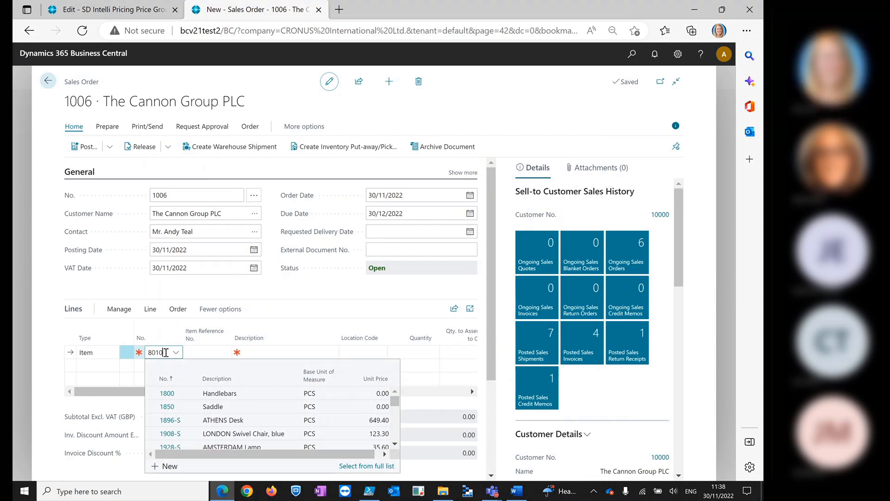
{"action": "type", "text": "3"}
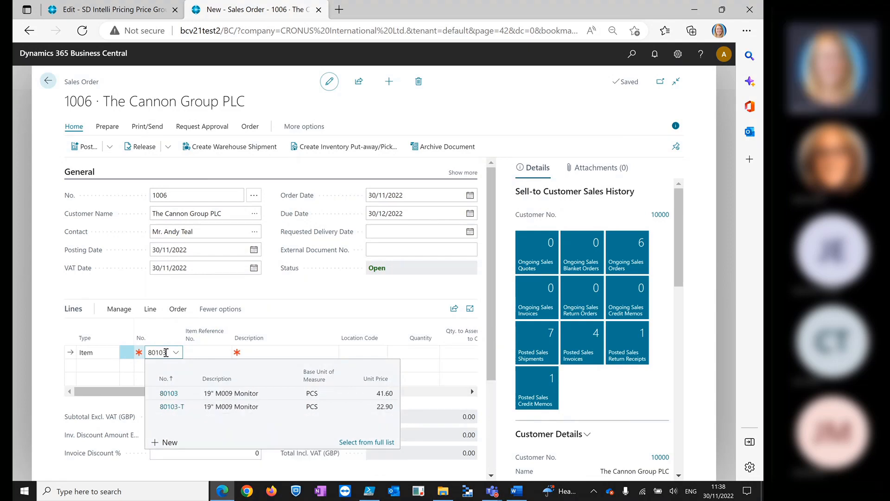
{"action": "left_click", "coordinate": [191, 396]}
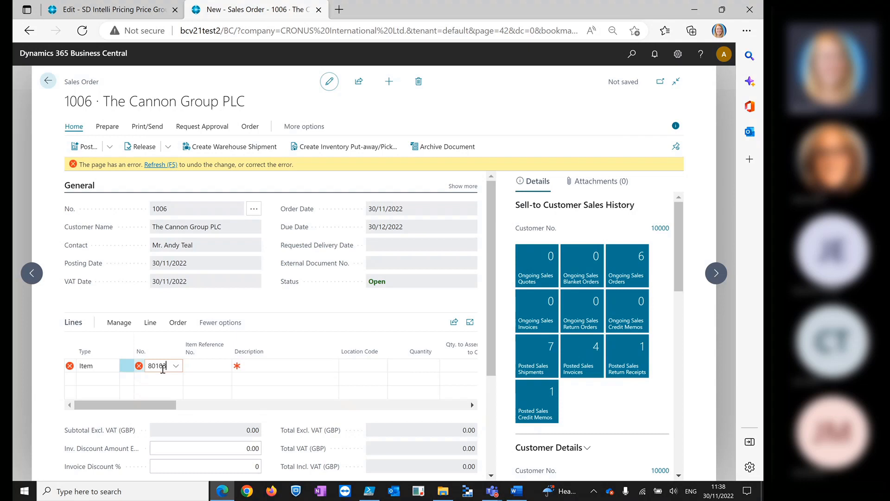
Replace the item number on the first order line with 1900-S
{"action": "left_click_drag", "start_coordinate": [168, 366], "coordinate": [143, 366]}
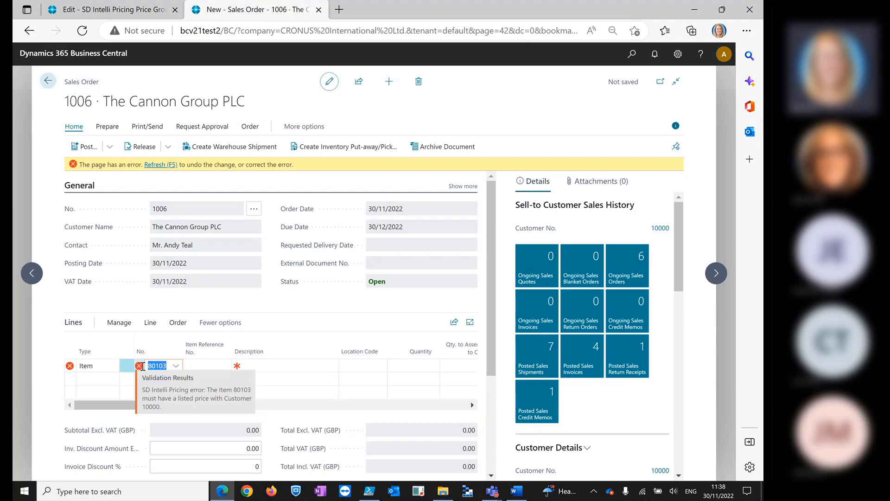
{"action": "type", "text": "190"}
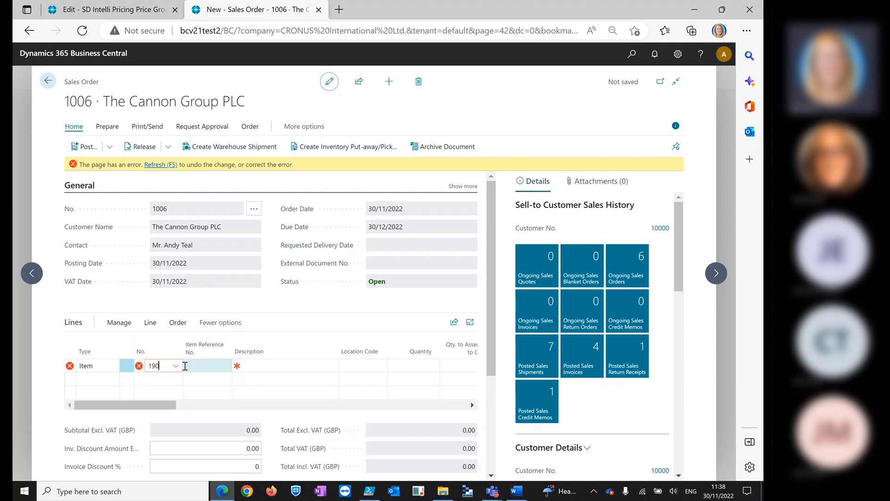
{"action": "type", "text": "0-s"}
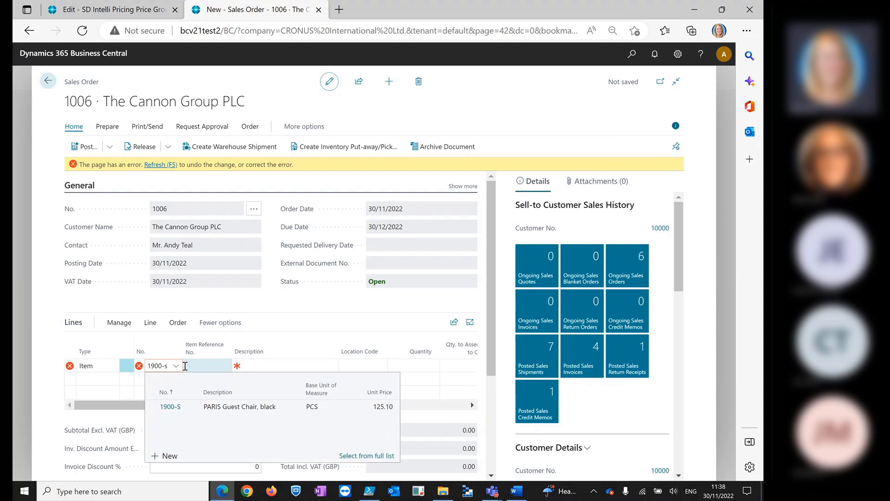
{"action": "key", "text": "Return"}
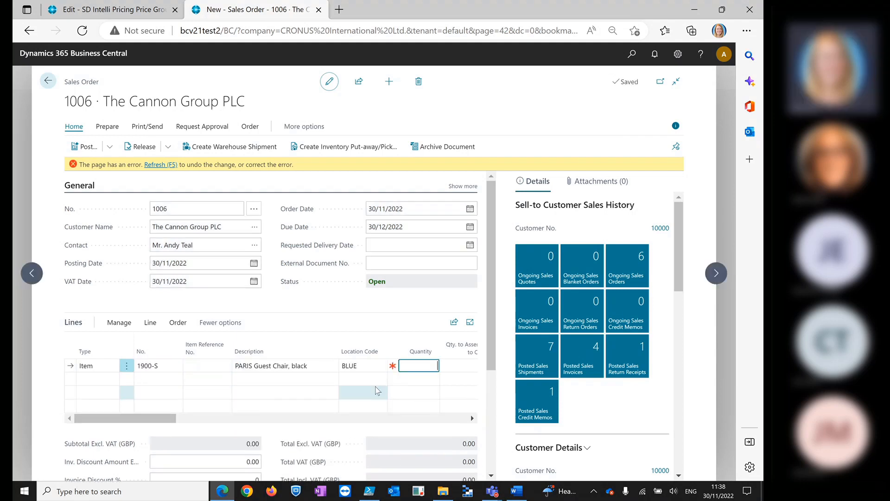
Set the quantity of item 1900-S to 1, check the line's unit price and close the sales order
{"action": "type", "text": "1"}
{"action": "key", "text": "Tab"}
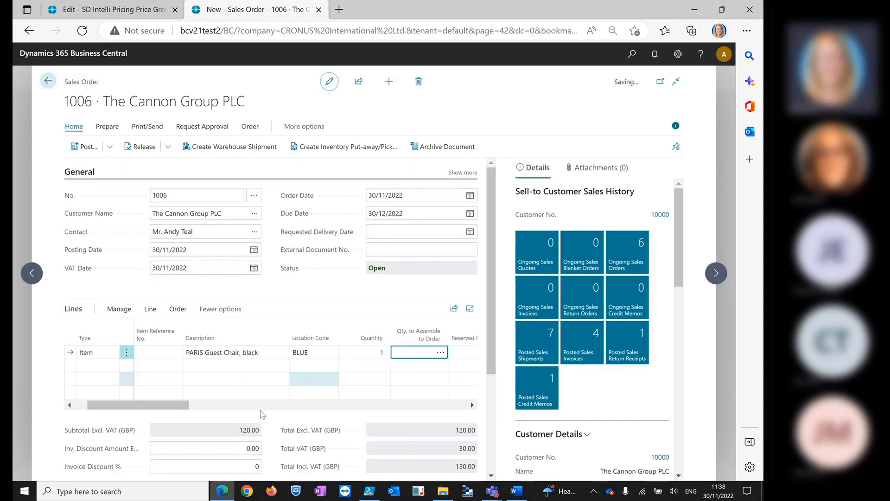
{"action": "left_click_drag", "start_coordinate": [132, 405], "coordinate": [215, 399]}
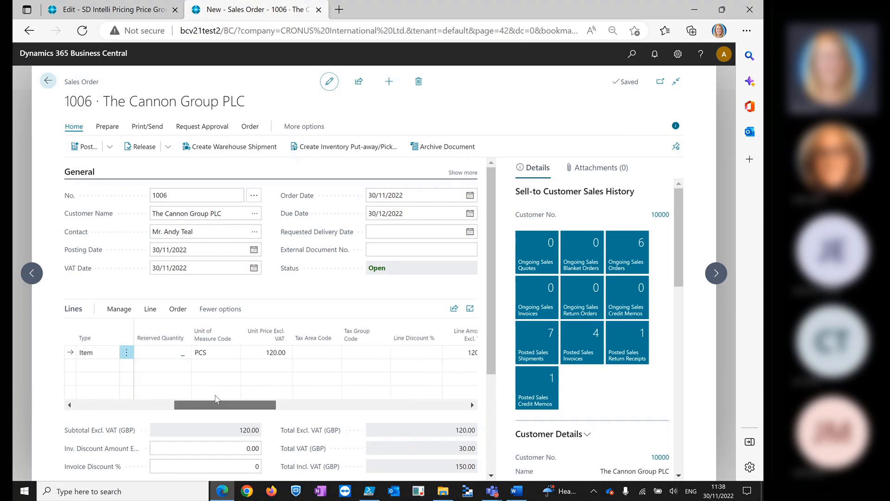
{"action": "left_click", "coordinate": [207, 354]}
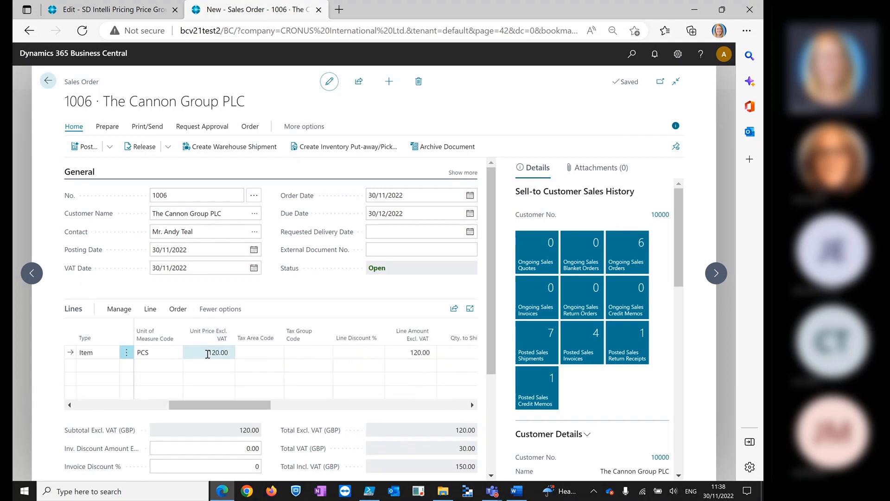
{"action": "left_click_drag", "start_coordinate": [194, 405], "coordinate": [99, 415]}
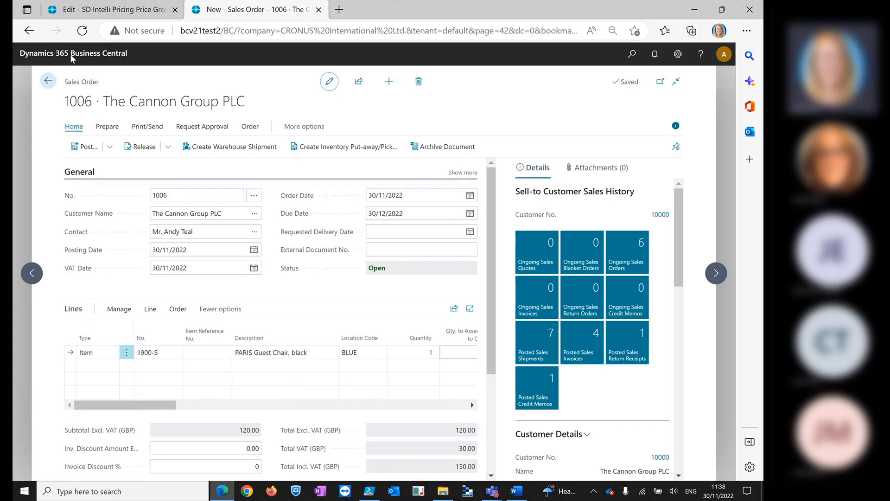
{"action": "left_click", "coordinate": [48, 81]}
Review the CONTRACT 1 price group's linked customers and the minimum quantity and unit price for item 80103
{"action": "left_click", "coordinate": [98, 10]}
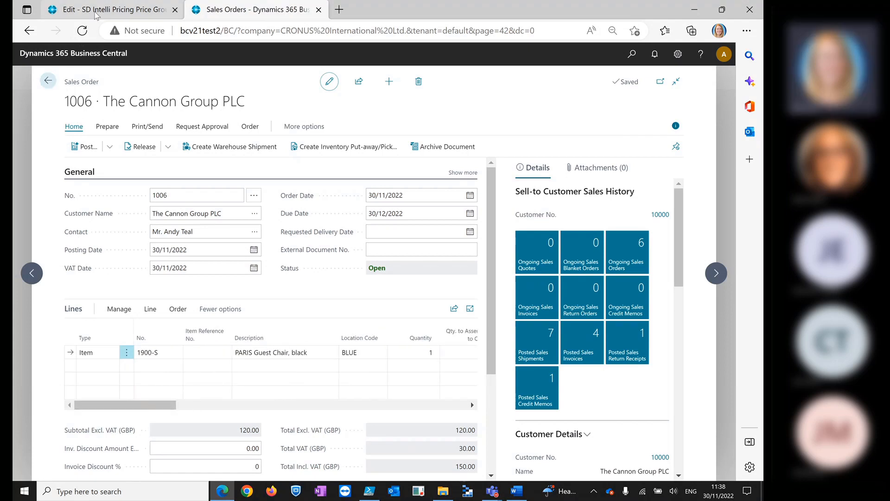
{"action": "left_click", "coordinate": [49, 85]}
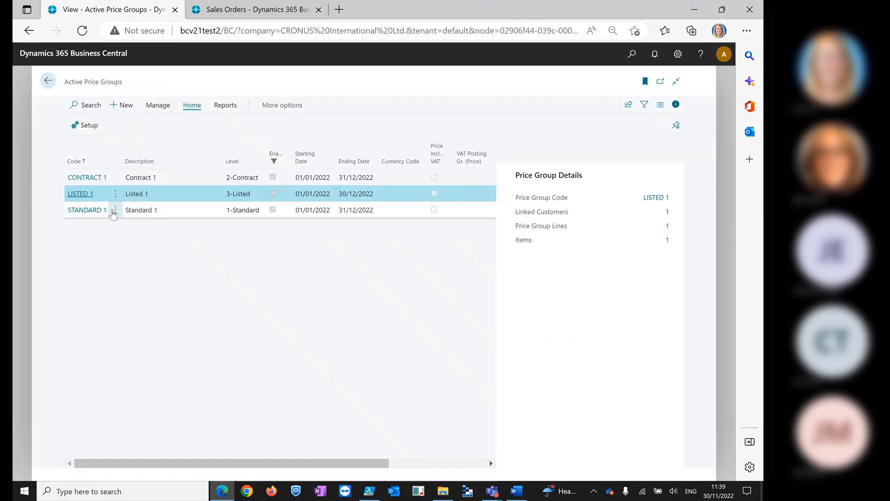
{"action": "left_click", "coordinate": [89, 178]}
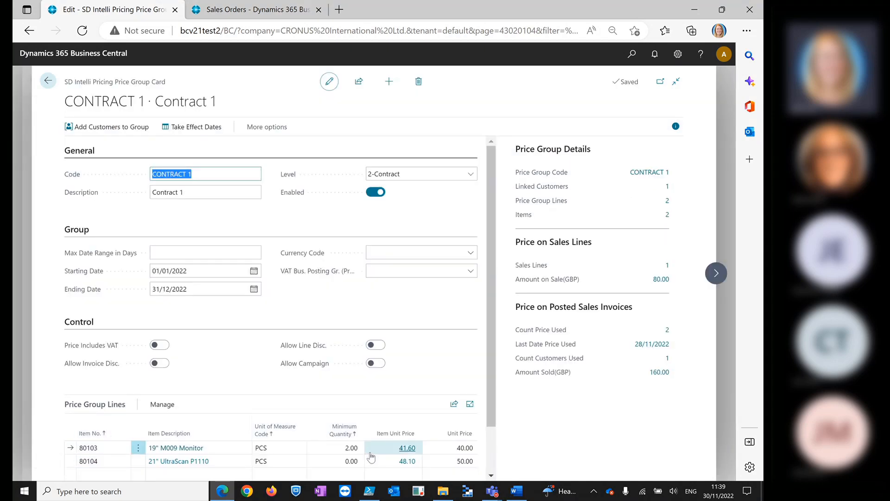
{"action": "left_click", "coordinate": [668, 187]}
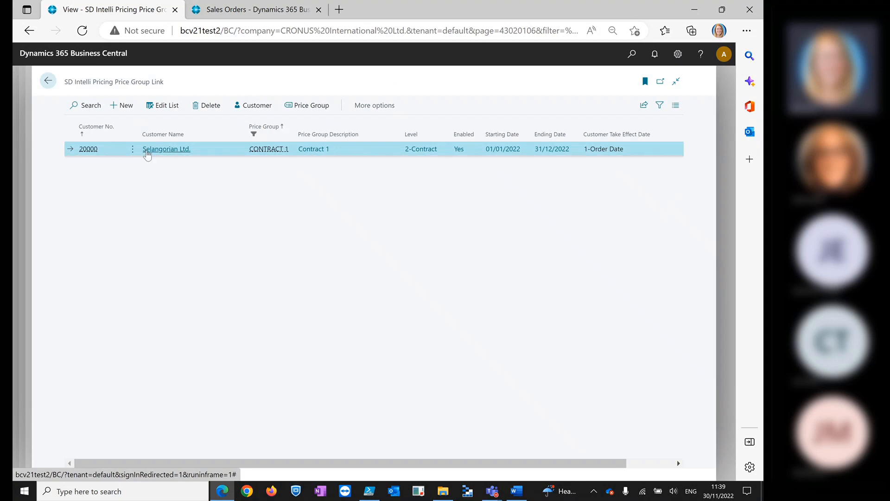
{"action": "left_click", "coordinate": [48, 82]}
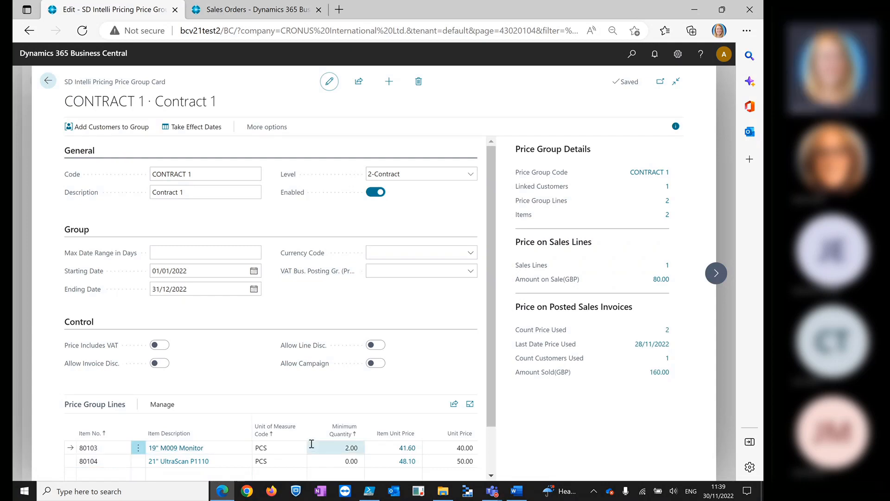
{"action": "left_click", "coordinate": [339, 448]}
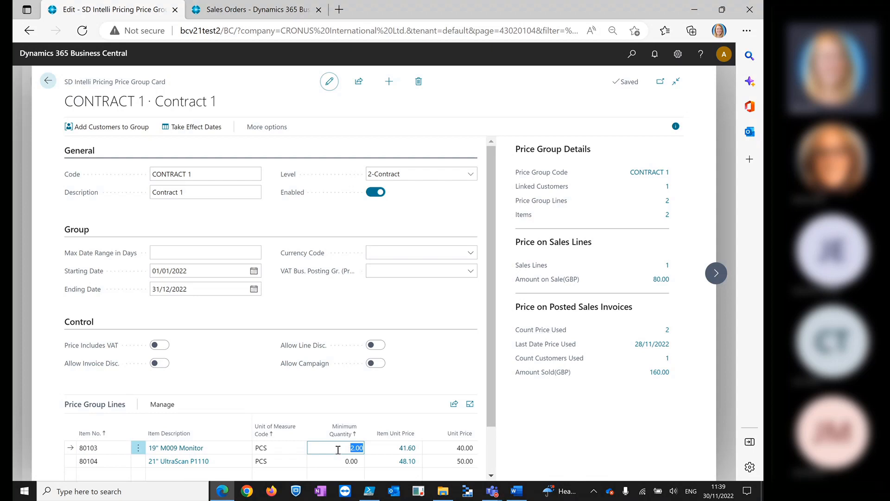
{"action": "left_click", "coordinate": [448, 448]}
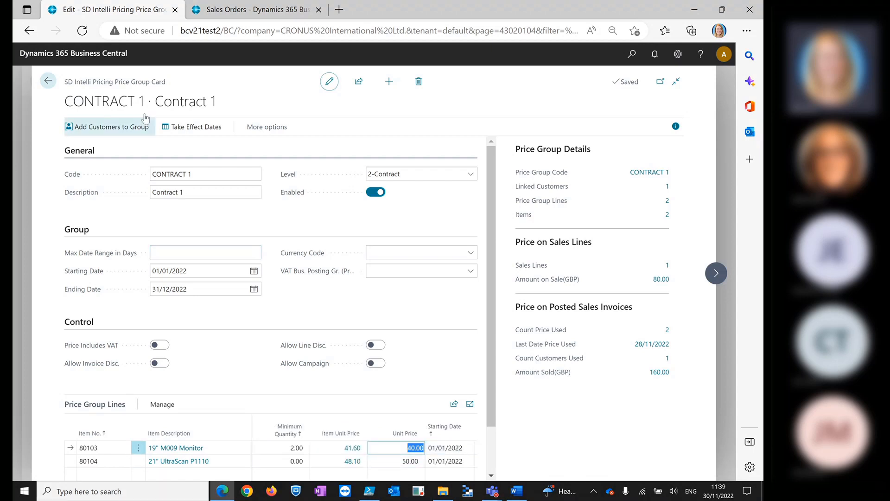
{"action": "left_click", "coordinate": [48, 82]}
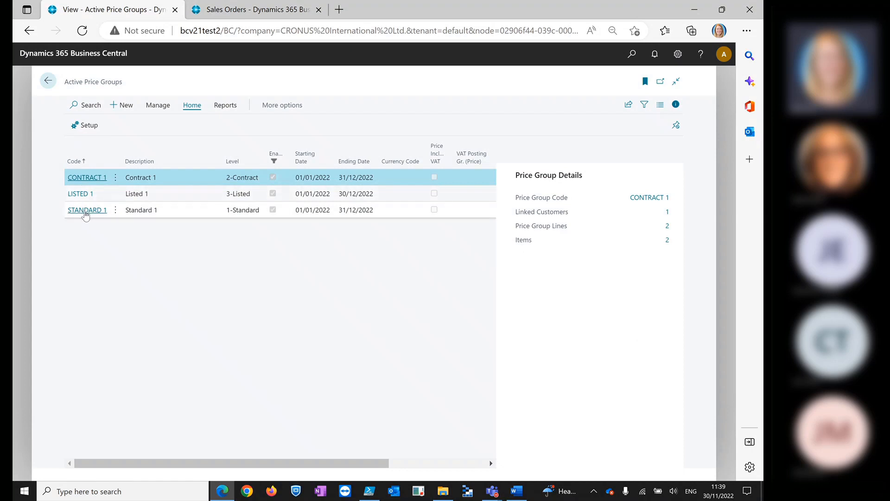
Review the STANDARD 1 price group's linked customers and its price line for item 80103
{"action": "left_click", "coordinate": [85, 211]}
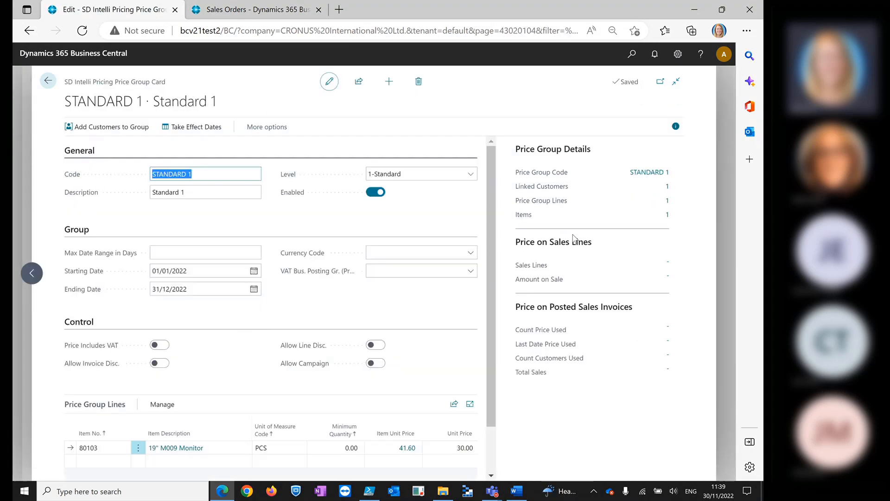
{"action": "left_click", "coordinate": [668, 188]}
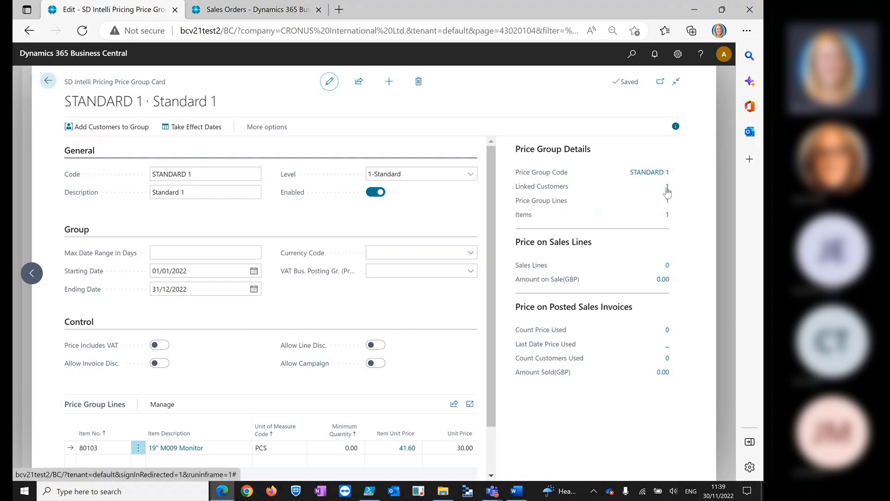
{"action": "left_click", "coordinate": [46, 82]}
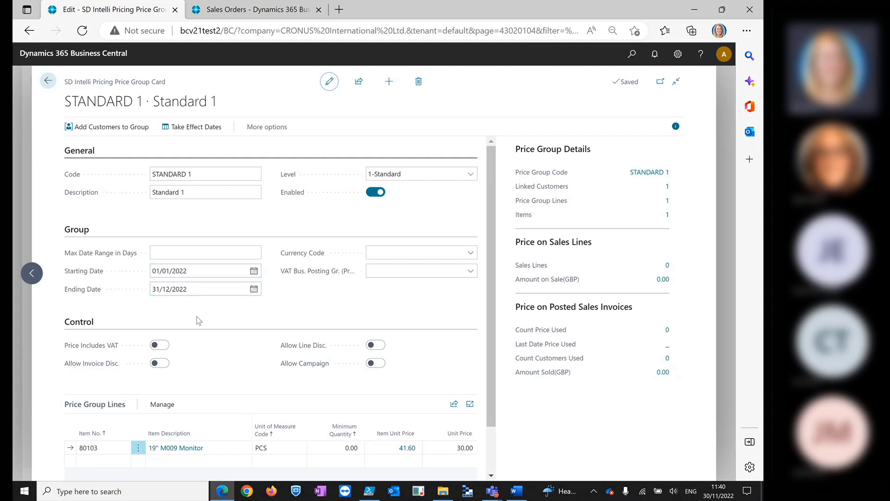
{"action": "left_click_drag", "start_coordinate": [492, 409], "coordinate": [289, 492]}
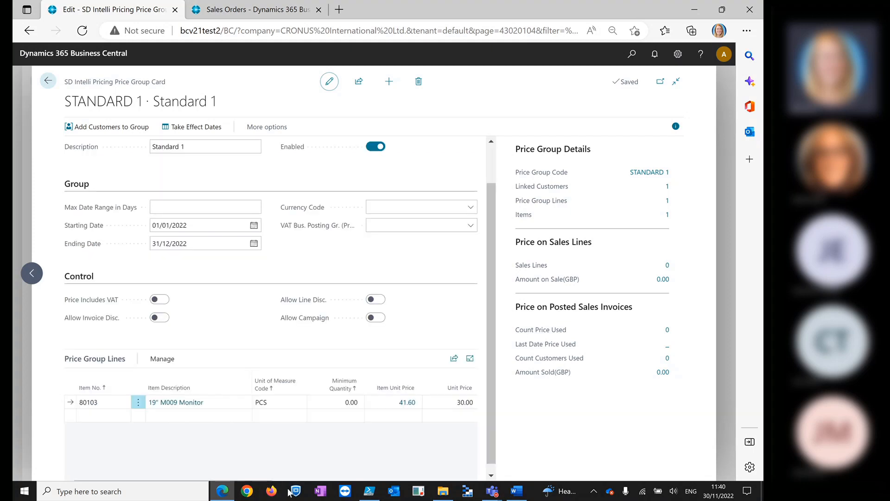
{"action": "scroll", "coordinate": [486, 372], "scroll_direction": "up", "scroll_amount": 2}
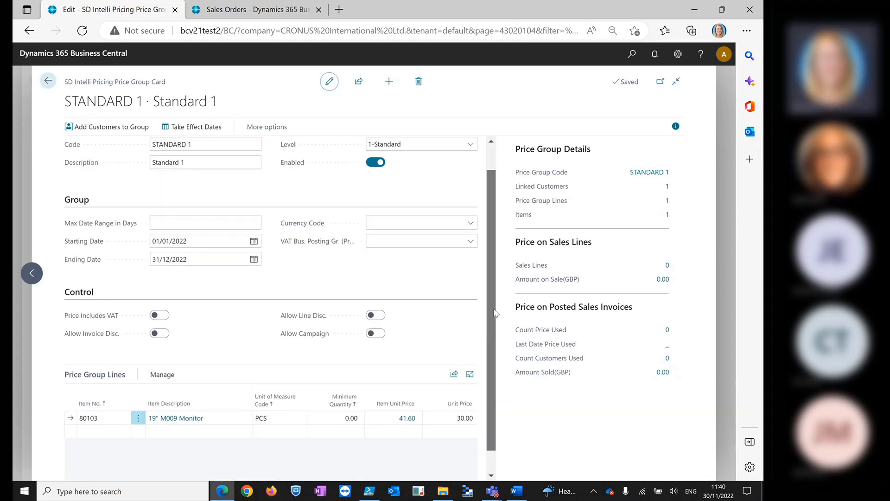
{"action": "left_click", "coordinate": [451, 447]}
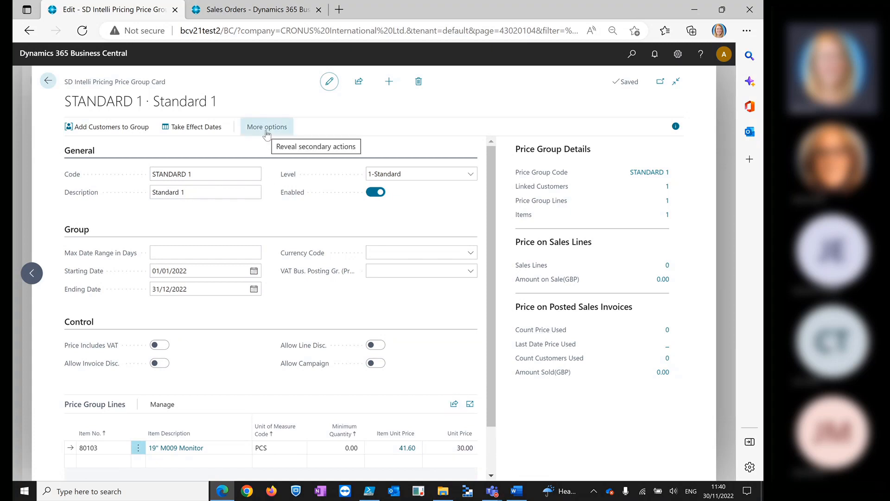
Create a new sales order for Selangorian Ltd. from the Sales Orders list
{"action": "left_click", "coordinate": [253, 9]}
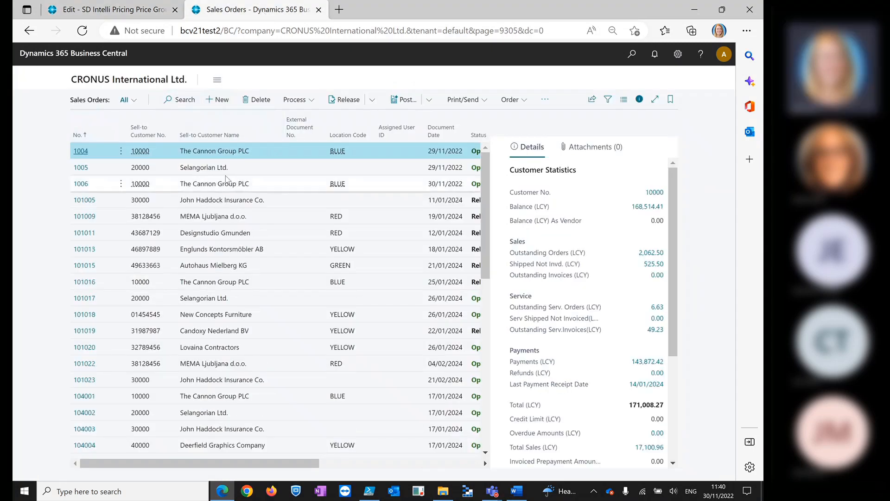
{"action": "key", "text": "alt+n"}
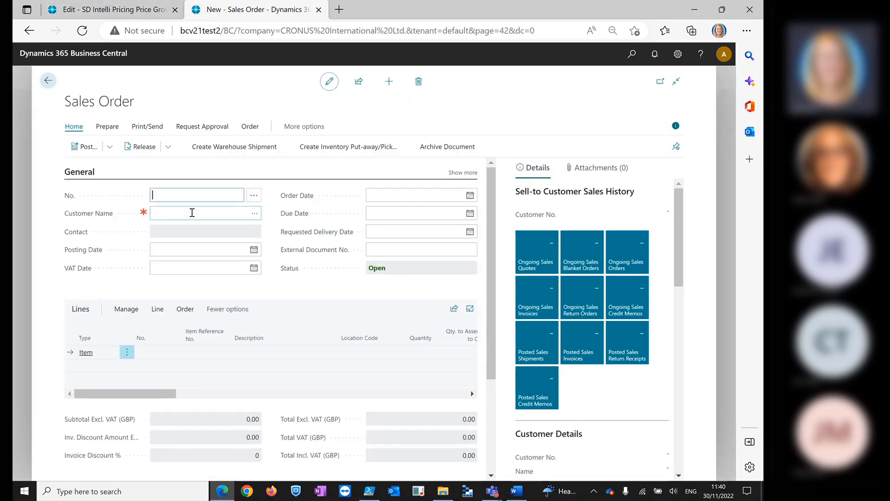
{"action": "left_click", "coordinate": [239, 212]}
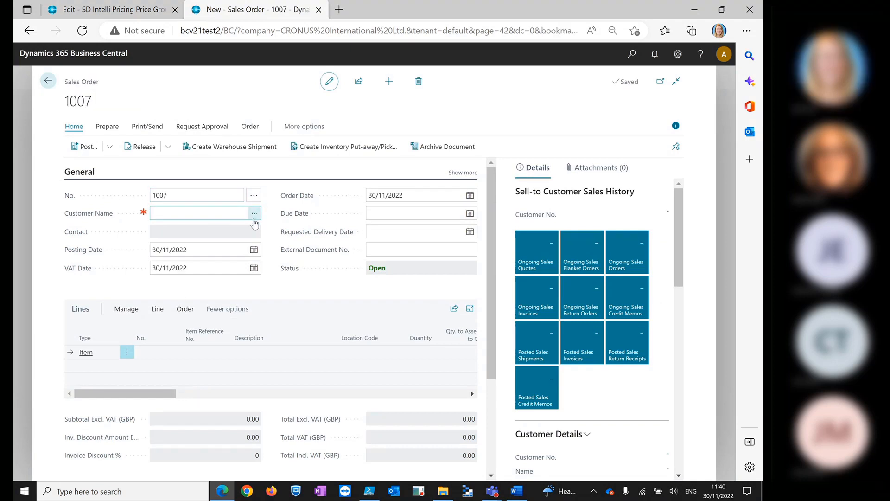
{"action": "left_click", "coordinate": [254, 215]}
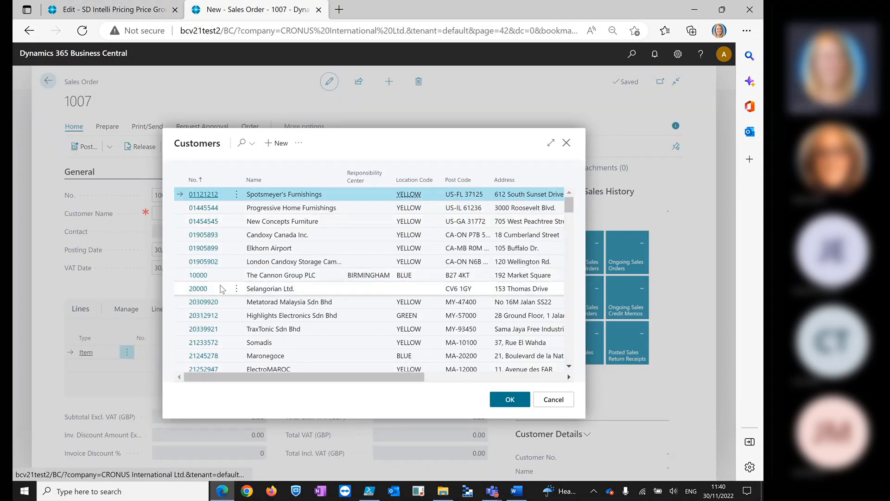
{"action": "left_click", "coordinate": [222, 289]}
{"action": "left_click", "coordinate": [501, 398]}
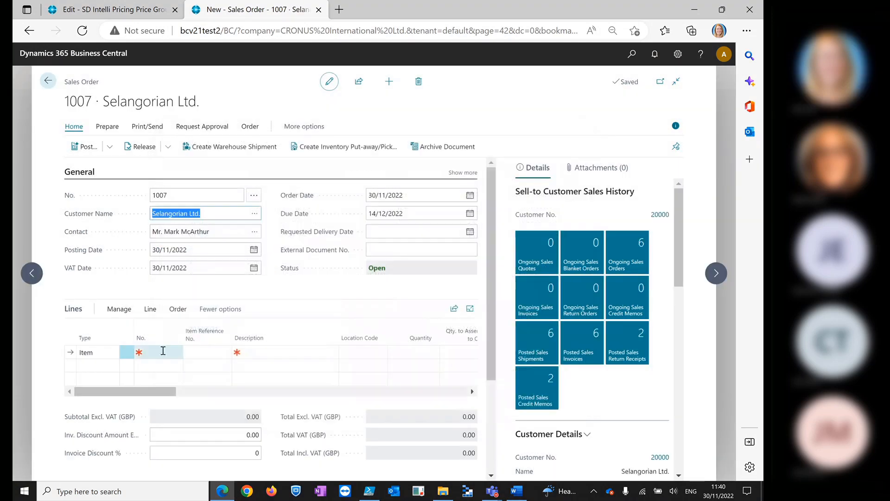
Add item 80103 with quantity 1 to the first order line and dismiss the inventory notification
{"action": "left_click", "coordinate": [162, 351]}
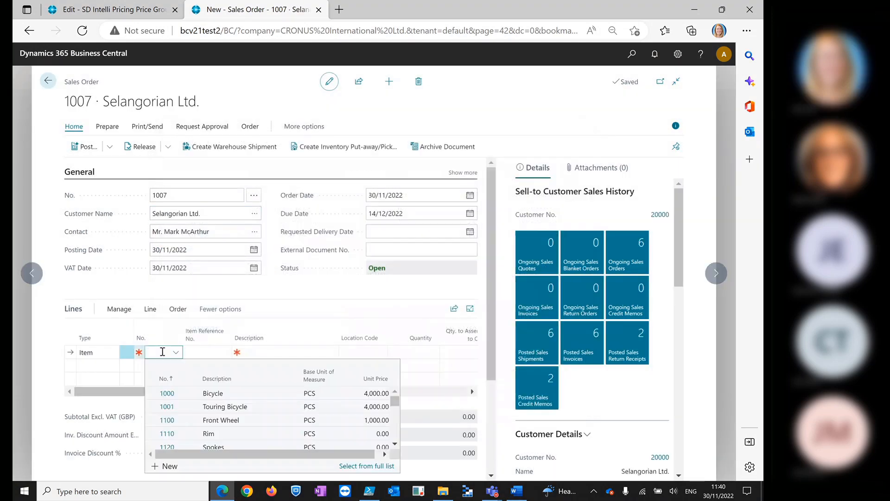
{"action": "type", "text": "80"}
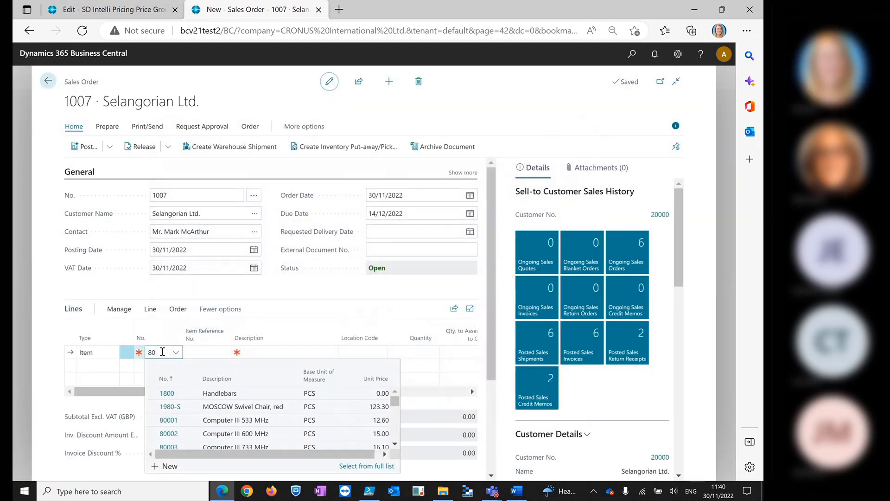
{"action": "type", "text": "10"}
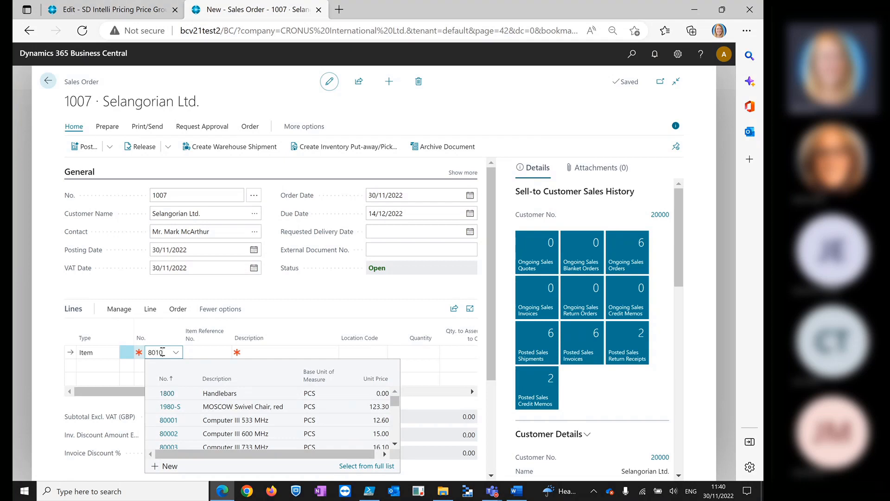
{"action": "type", "text": "3"}
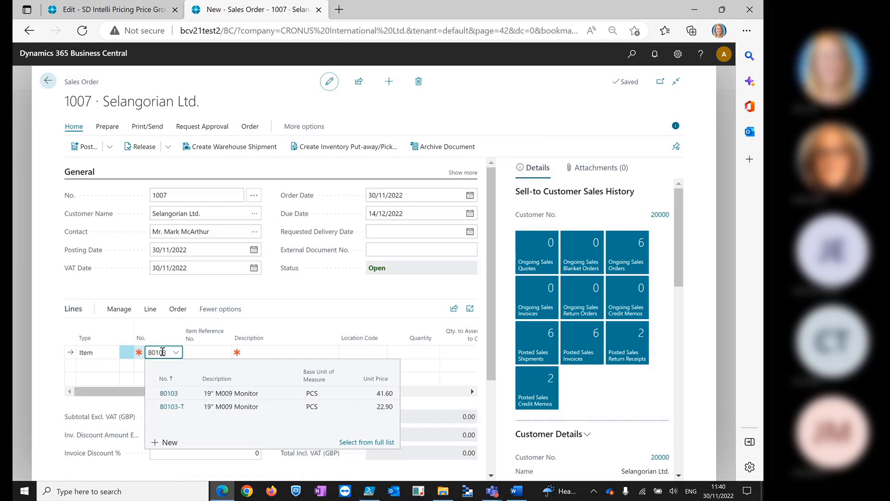
{"action": "key", "text": "Tab"}
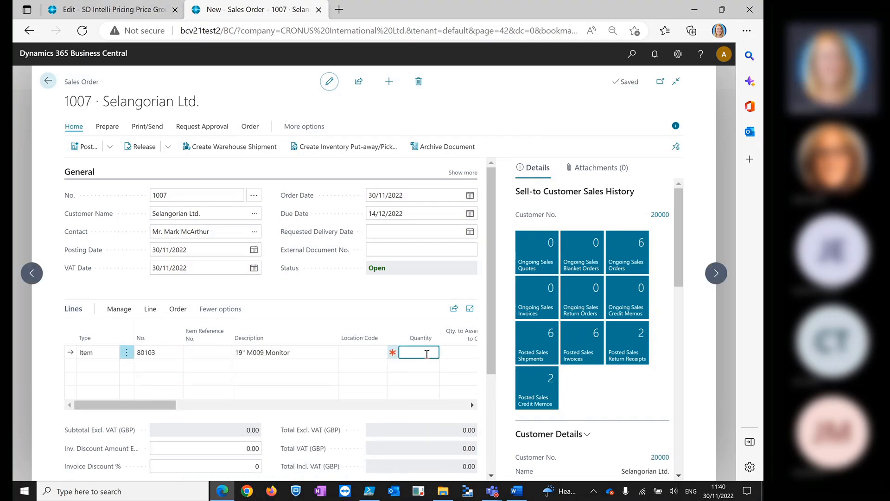
{"action": "key", "text": "Tab"}
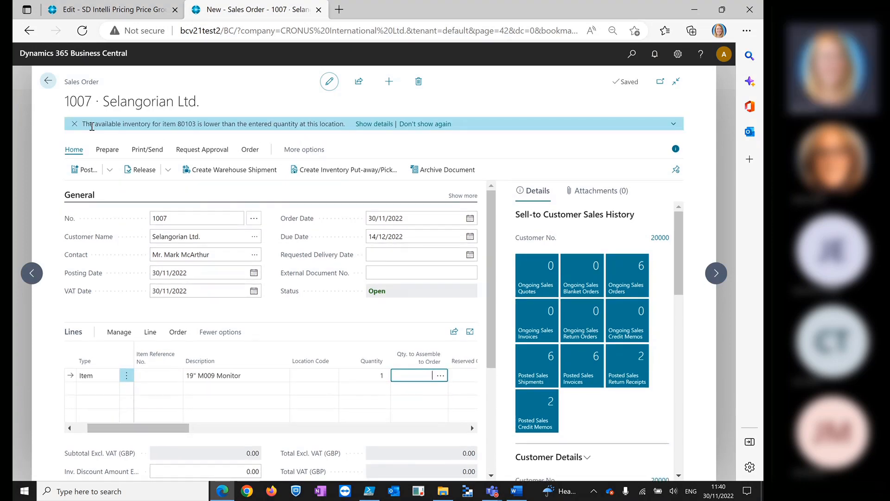
{"action": "left_click", "coordinate": [74, 125]}
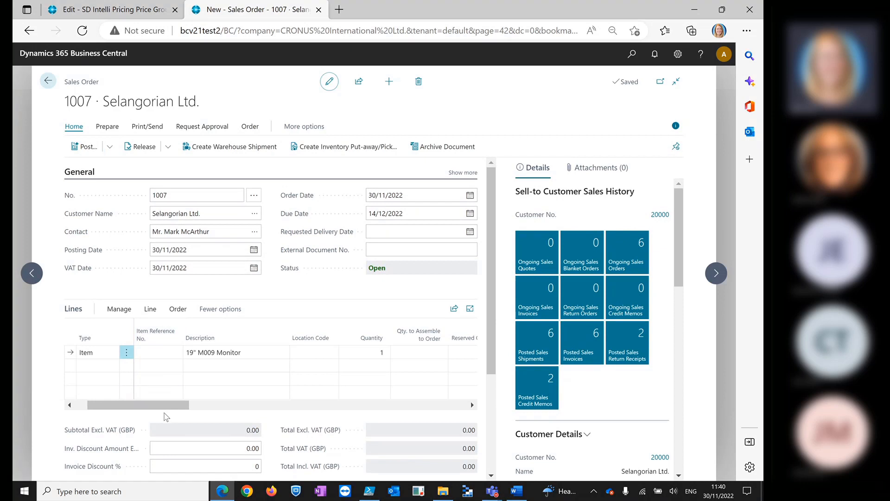
Check the unit price on the item 80103 line and set its quantity to 2
{"action": "left_click_drag", "start_coordinate": [163, 407], "coordinate": [205, 413]}
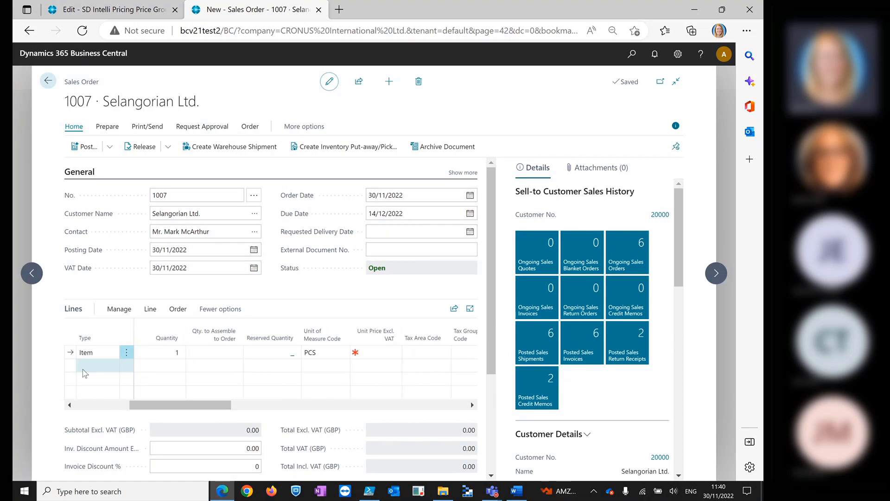
{"action": "left_click", "coordinate": [168, 353]}
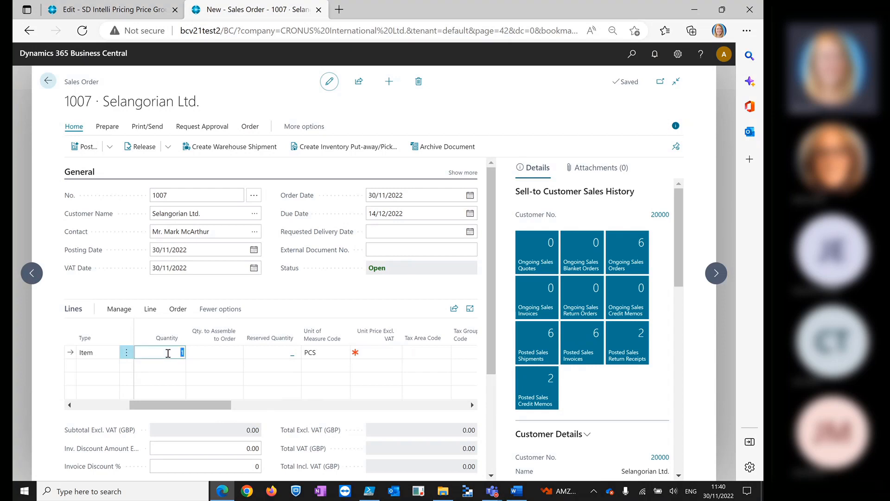
{"action": "key", "text": "Tab"}
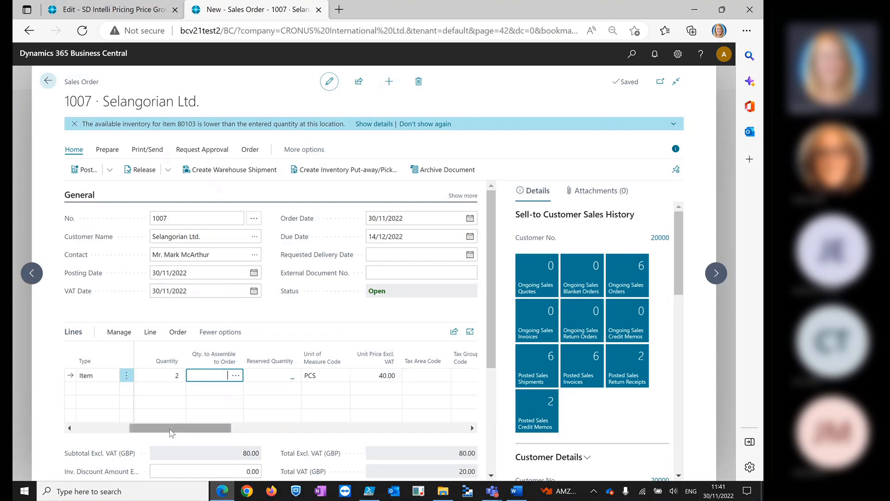
Add item 80104 with quantity 1 to the second line of the Selangorian Ltd. order and check its unit price
{"action": "left_click_drag", "start_coordinate": [181, 427], "coordinate": [125, 428]}
{"action": "left_click", "coordinate": [104, 390]}
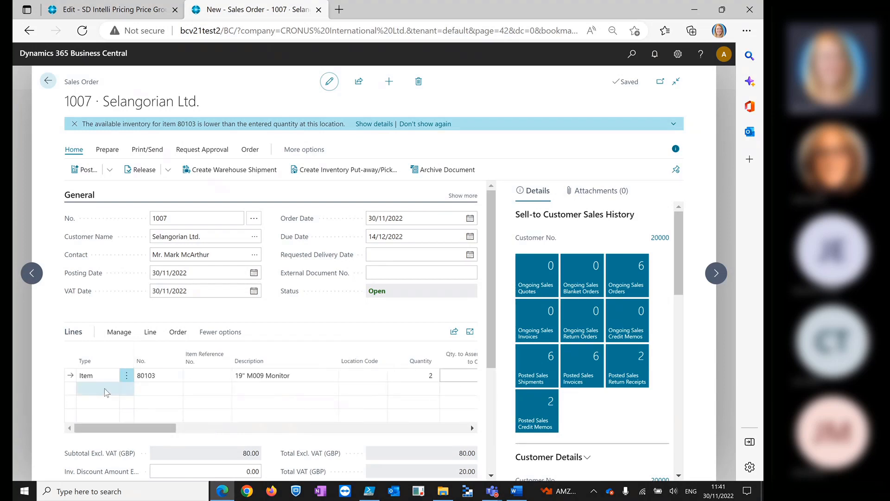
{"action": "left_click", "coordinate": [146, 389]}
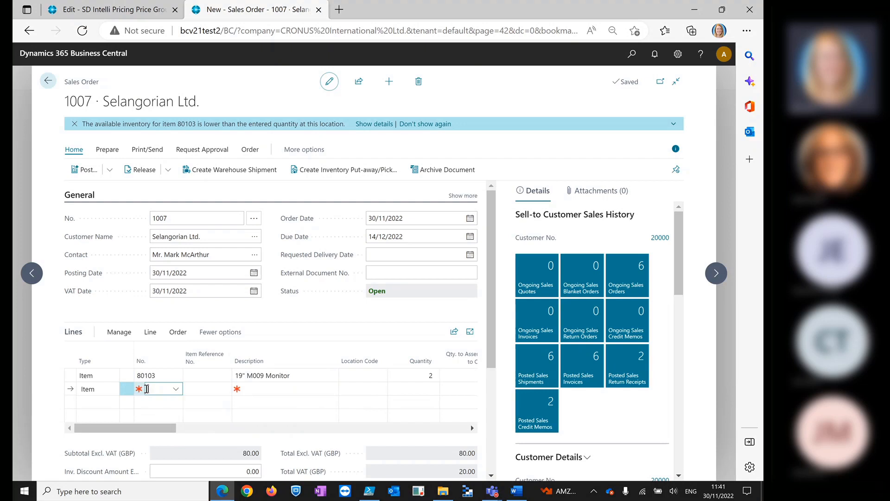
{"action": "type", "text": "80104"}
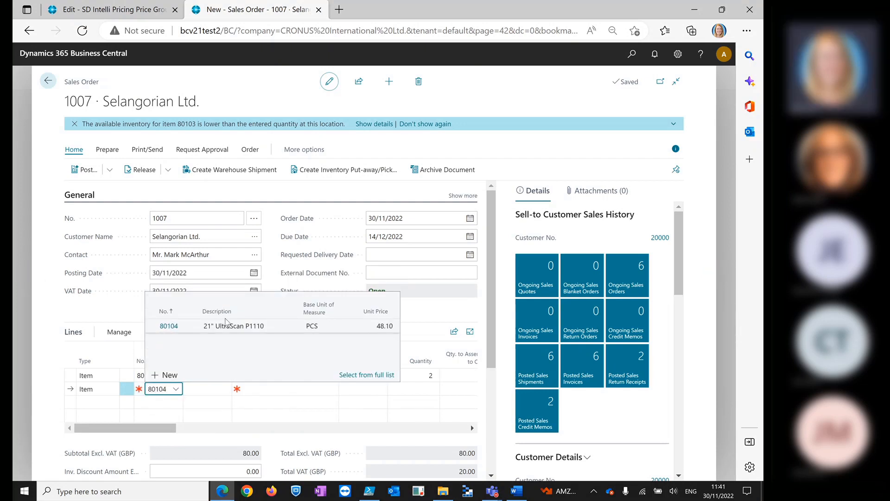
{"action": "left_click", "coordinate": [432, 391]}
{"action": "left_click", "coordinate": [431, 392]}
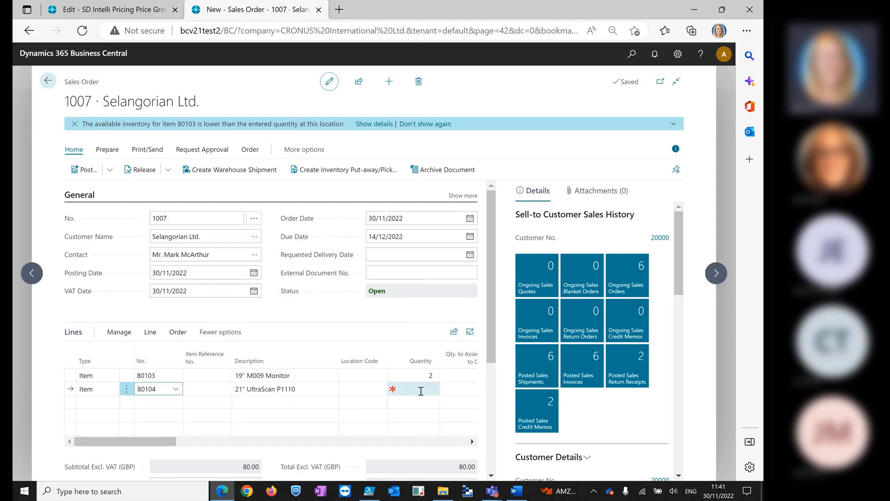
{"action": "key", "text": "Tab"}
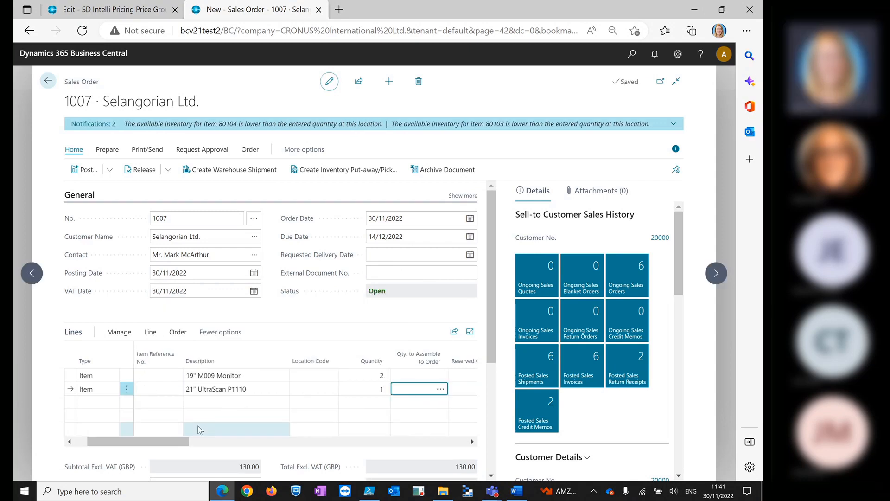
{"action": "left_click_drag", "start_coordinate": [173, 443], "coordinate": [220, 442]}
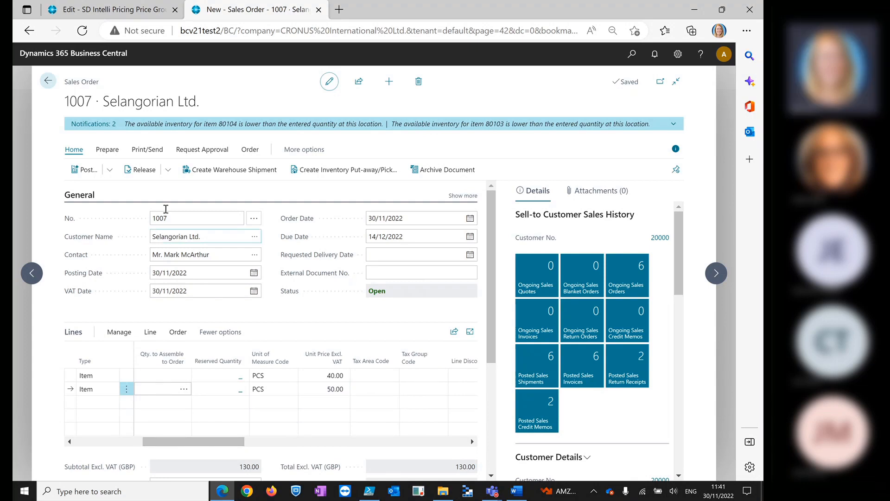
Close the sales order and the STANDARD 1 price group, and open the Price Group Worksheet from the role centre
{"action": "left_click", "coordinate": [48, 83]}
{"action": "left_click", "coordinate": [122, 14]}
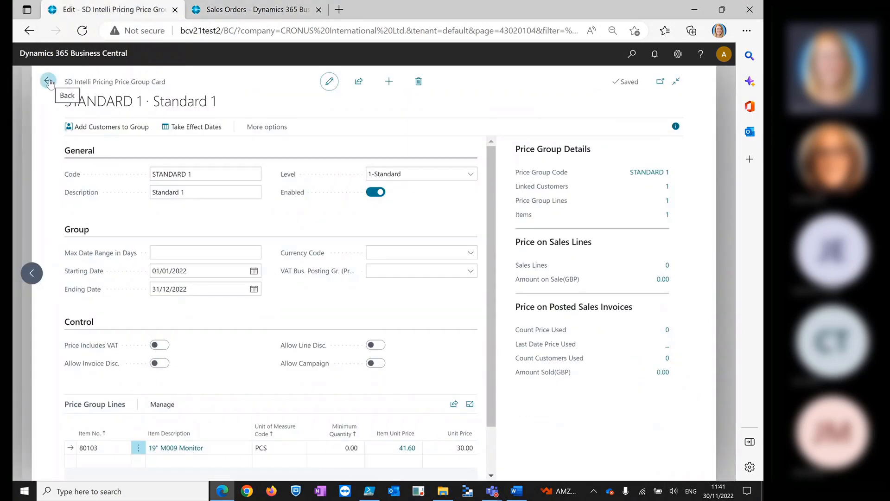
{"action": "left_click", "coordinate": [48, 81]}
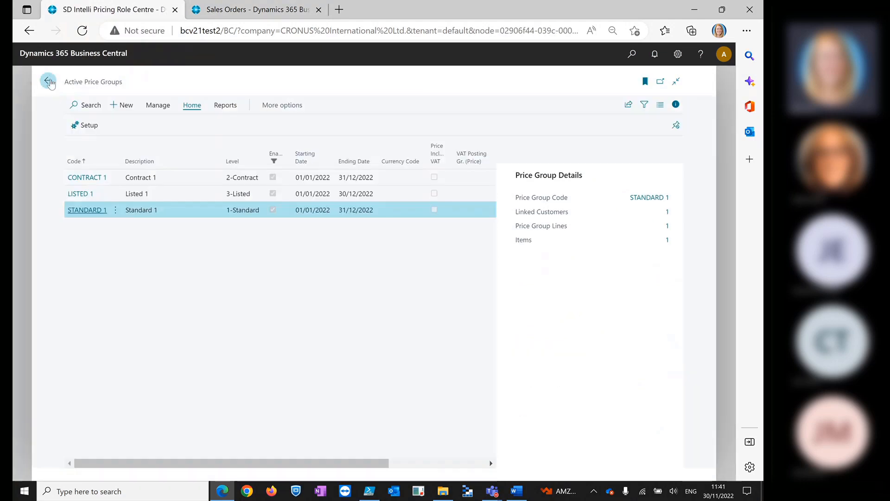
{"action": "left_click", "coordinate": [50, 82]}
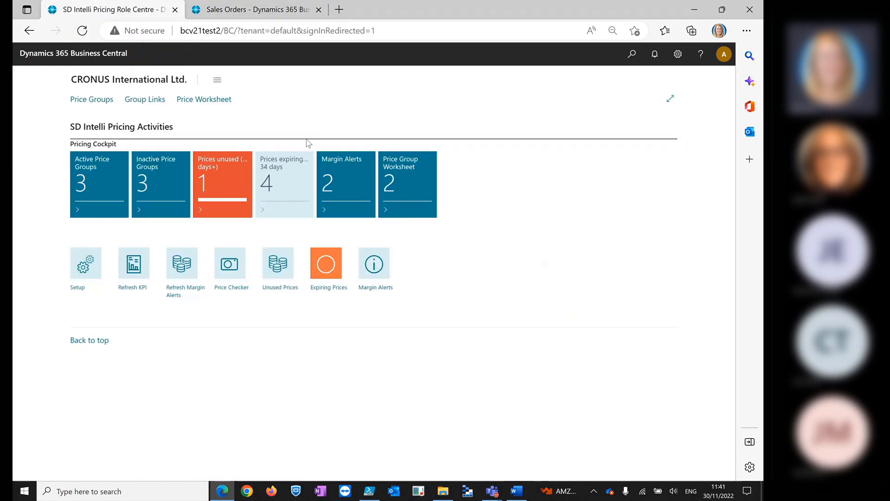
{"action": "left_click", "coordinate": [420, 200]}
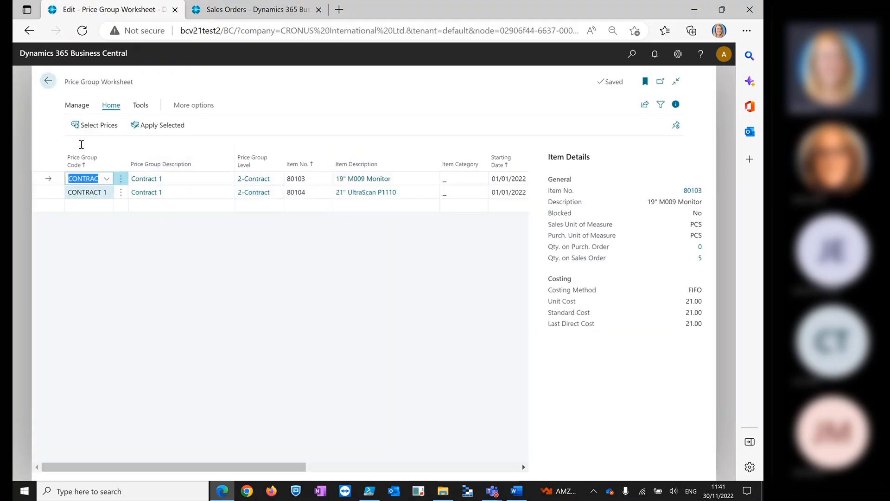
Delete both CONTRACT 1 price lines from the Price Group Worksheet
{"action": "left_click", "coordinate": [121, 180]}
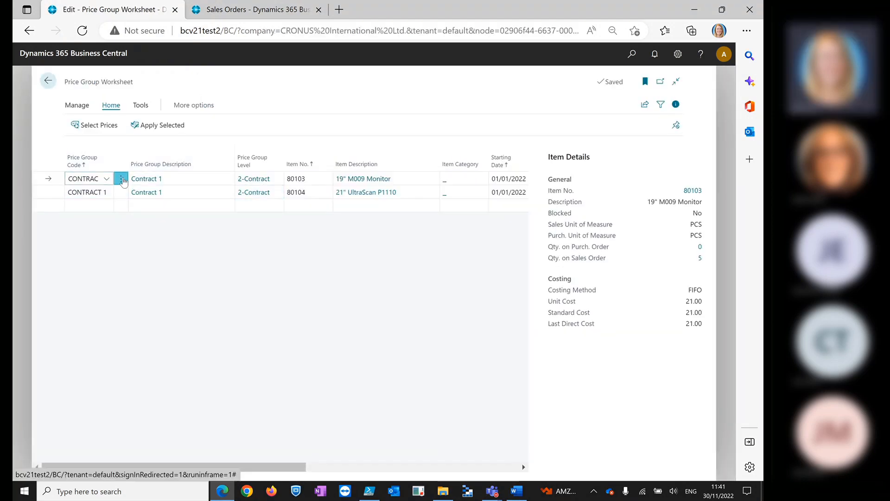
{"action": "left_click", "coordinate": [100, 229]}
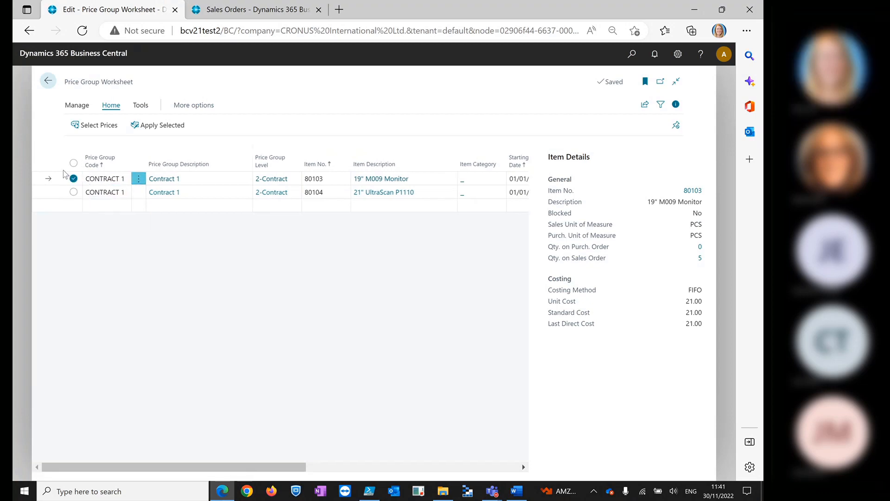
{"action": "left_click", "coordinate": [73, 162]}
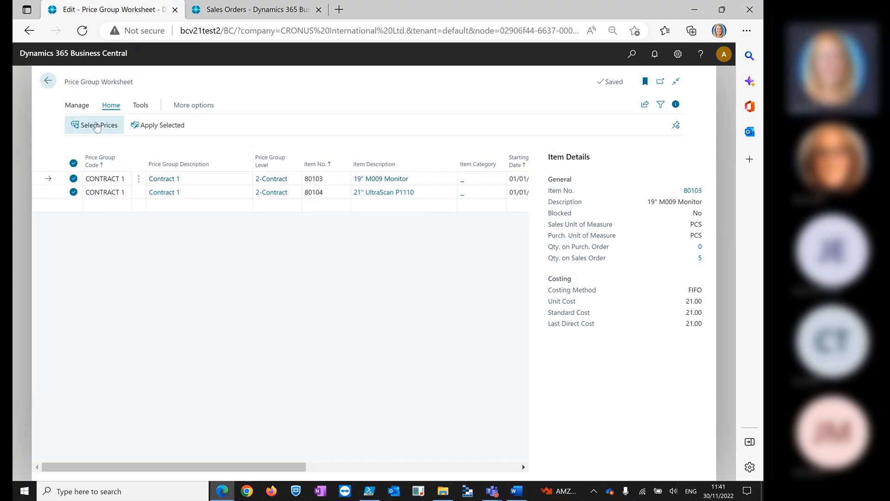
{"action": "left_click", "coordinate": [87, 109]}
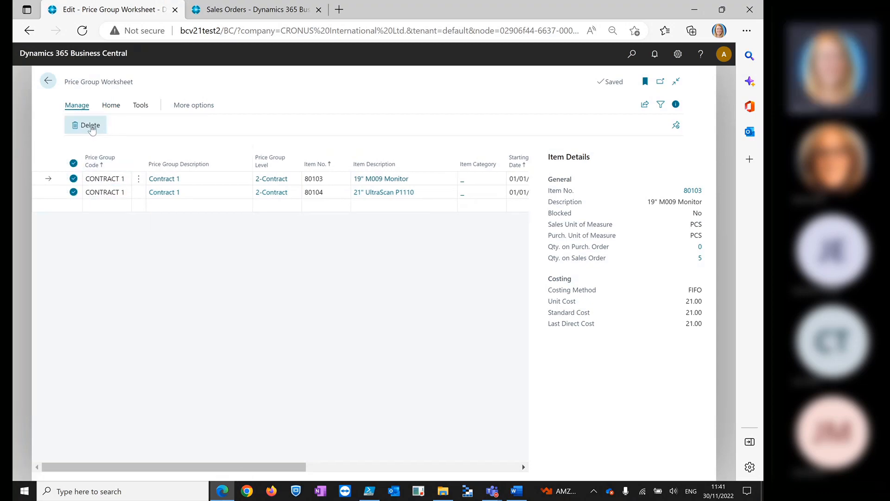
{"action": "left_click", "coordinate": [89, 126]}
{"action": "left_click", "coordinate": [418, 297]}
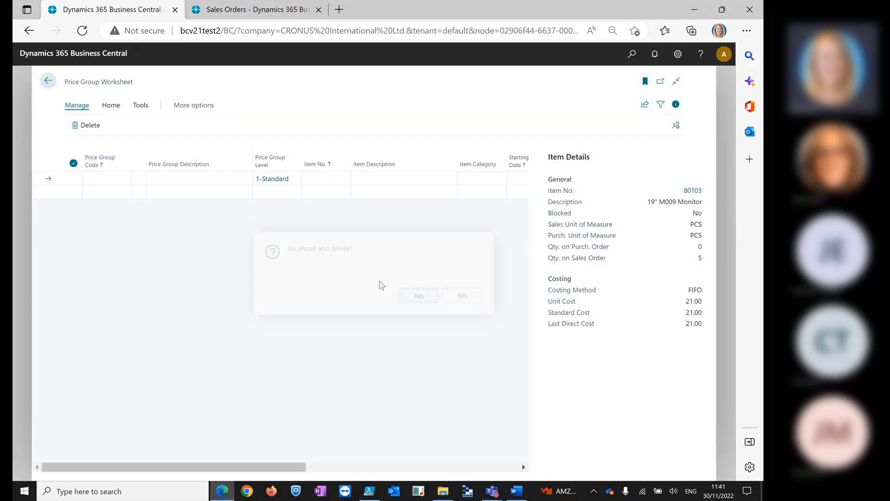
Load the CONTRACT 1 price lines into the worksheet using the Append insert action
{"action": "left_click", "coordinate": [112, 105]}
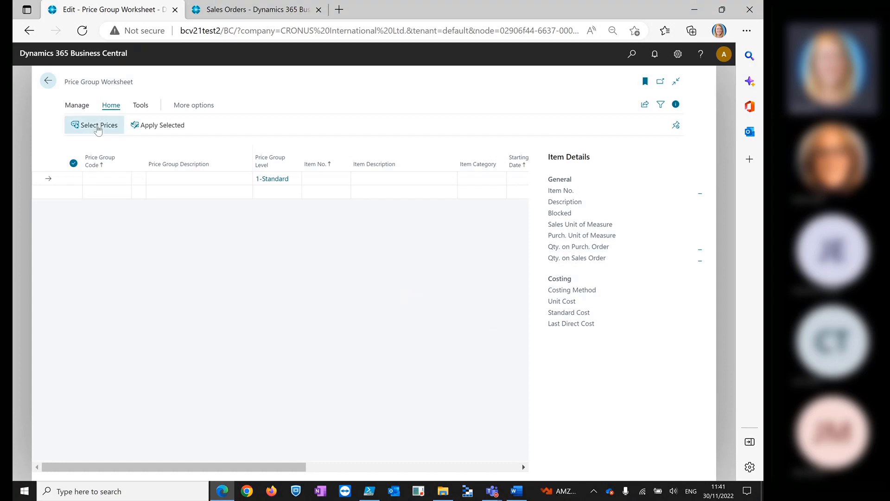
{"action": "left_click", "coordinate": [102, 129]}
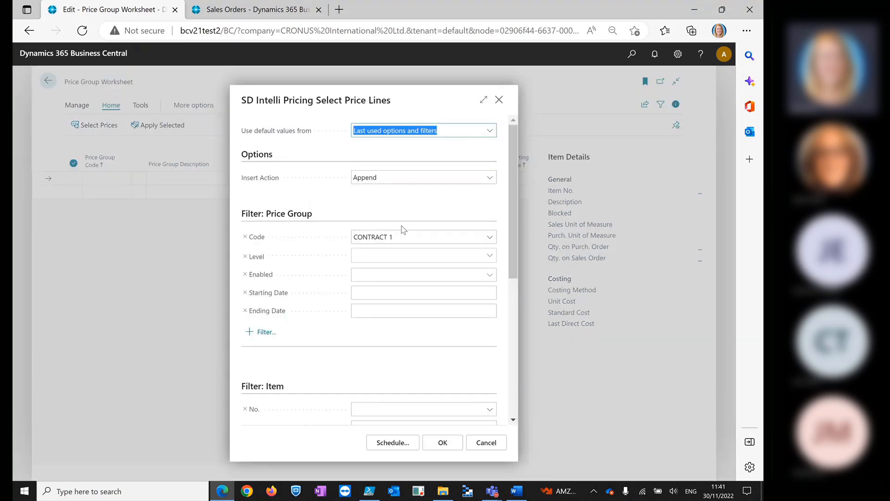
{"action": "left_click", "coordinate": [443, 443]}
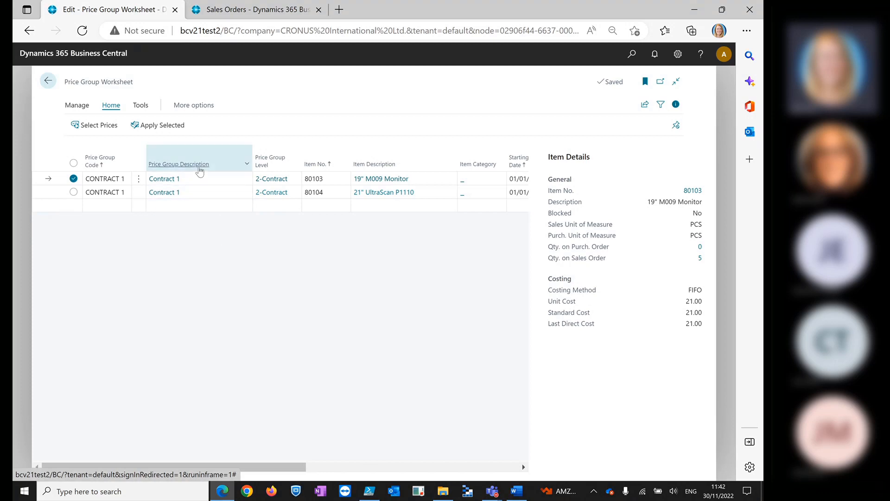
{"action": "mouse_move", "coordinate": [200, 170]}
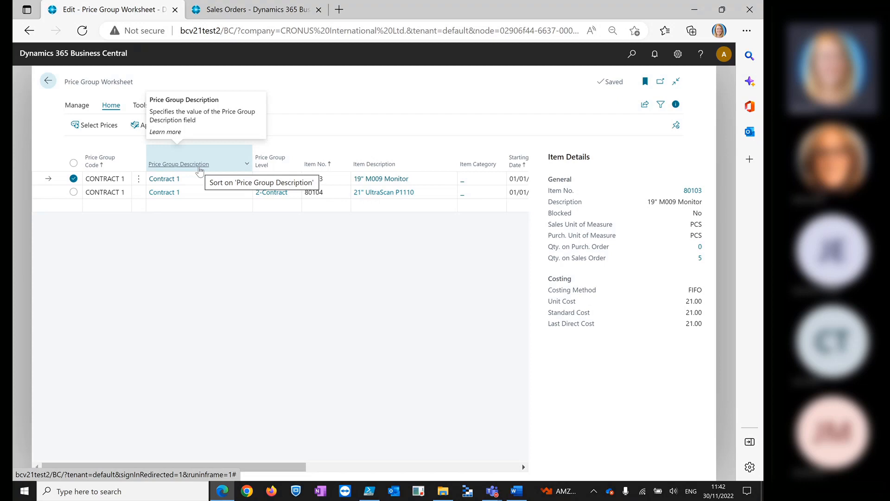
Review the worksheet's Excel sharing options and the adjustment types for the selected item 80103 line, and cancel the price adjustment
{"action": "left_click", "coordinate": [644, 106]}
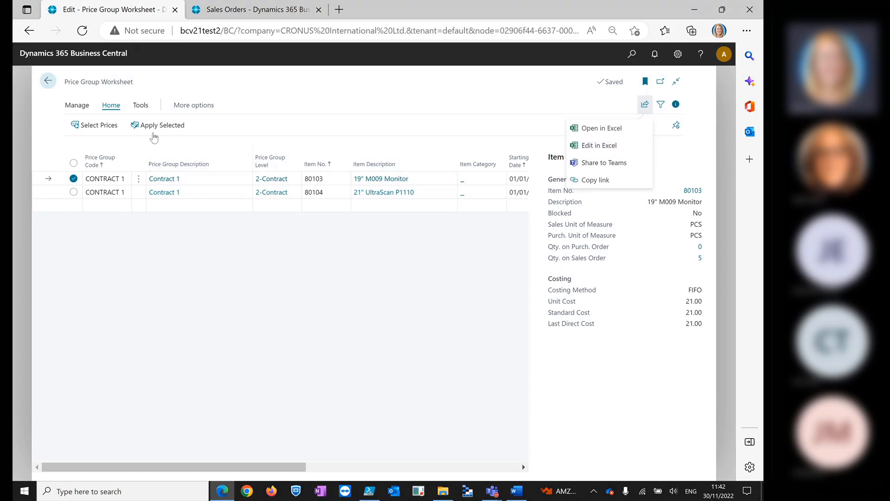
{"action": "left_click", "coordinate": [140, 111]}
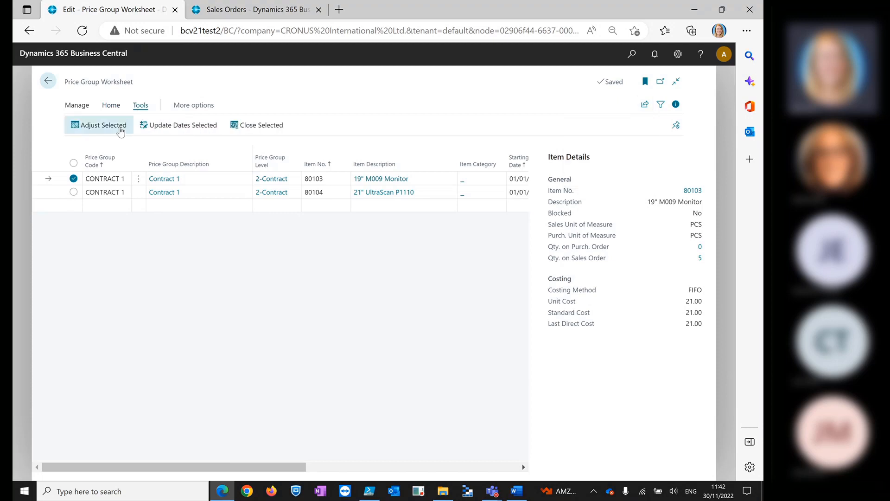
{"action": "left_click", "coordinate": [103, 126]}
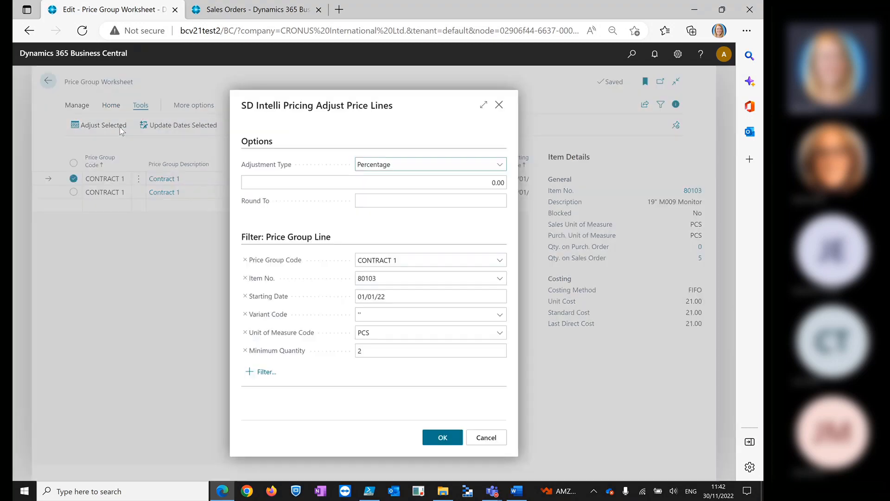
{"action": "left_click", "coordinate": [422, 169]}
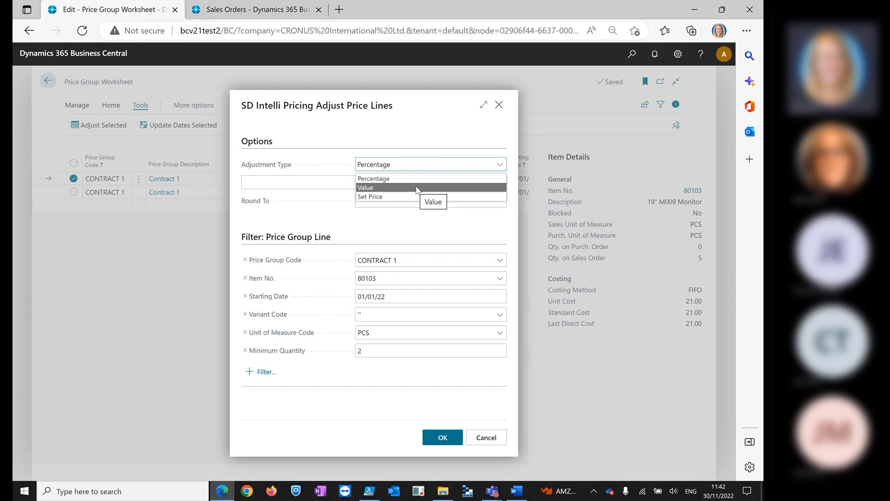
{"action": "left_click", "coordinate": [487, 437]}
{"action": "left_click", "coordinate": [487, 437]}
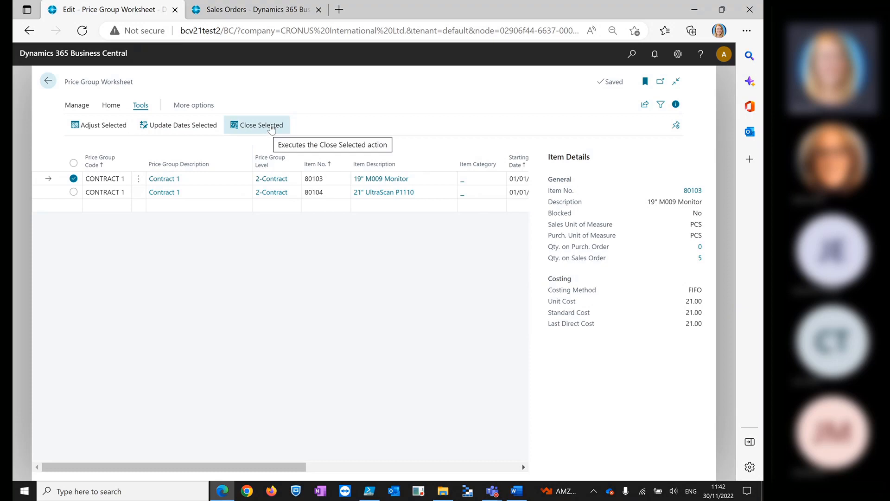
Open the Price Checker and review Selangorian Ltd.'s CONTRACT 1 and STANDARD 1 price lines with their usage details
{"action": "left_click", "coordinate": [48, 82]}
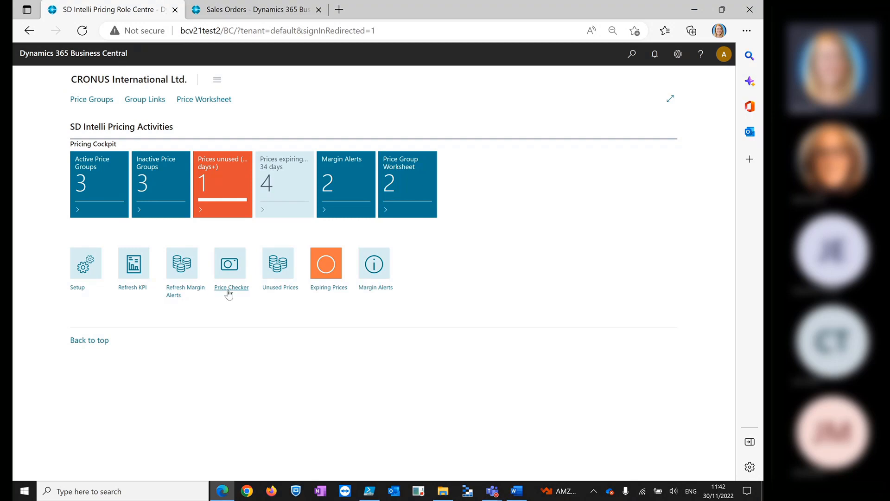
{"action": "left_click", "coordinate": [231, 288]}
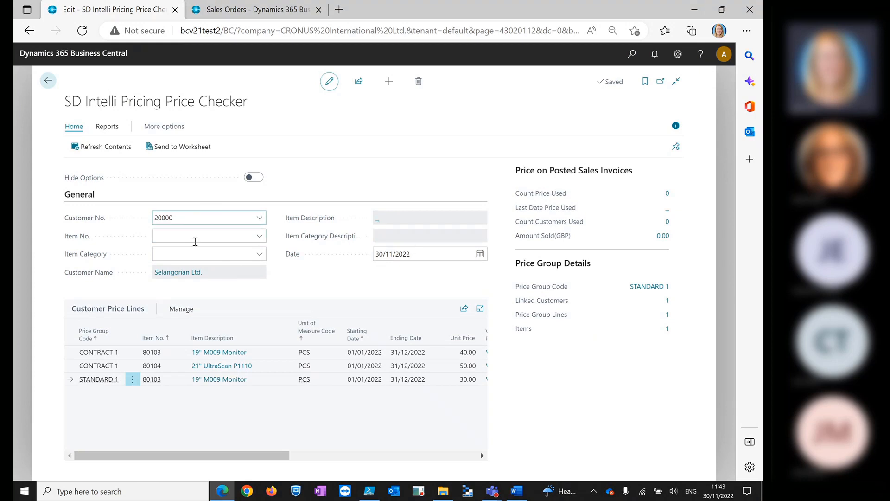
{"action": "left_click", "coordinate": [273, 358]}
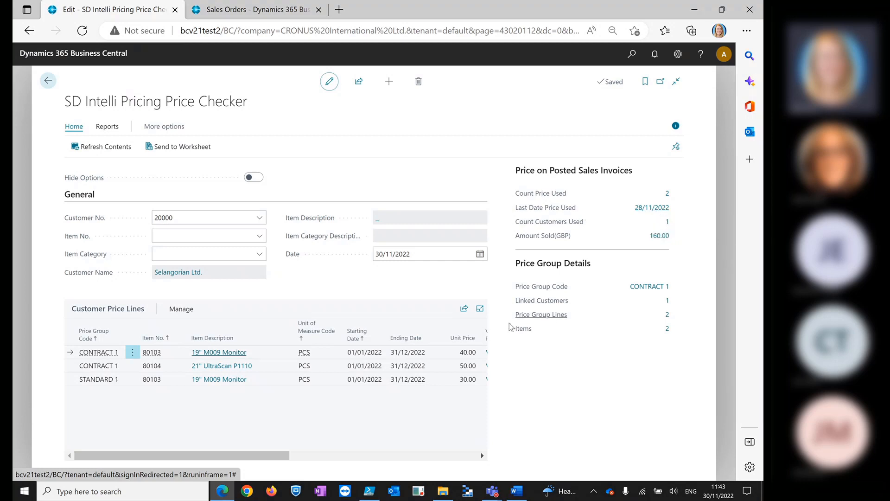
{"action": "left_click", "coordinate": [330, 367]}
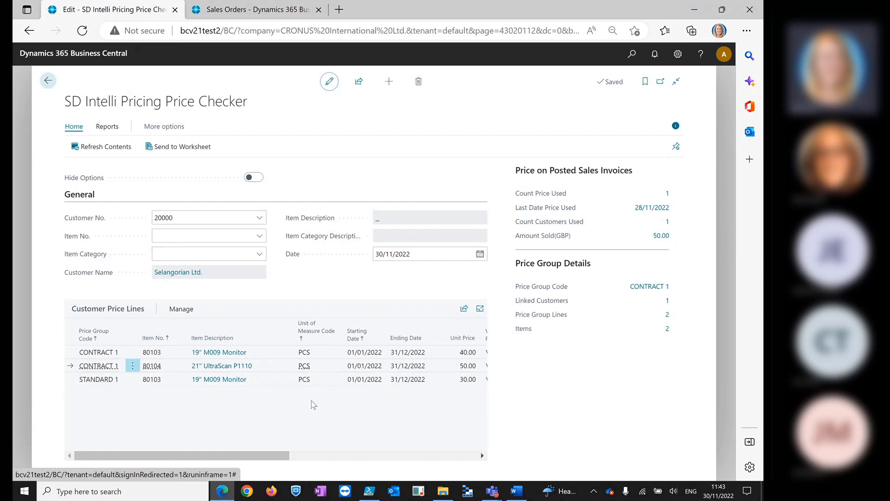
{"action": "left_click", "coordinate": [332, 384]}
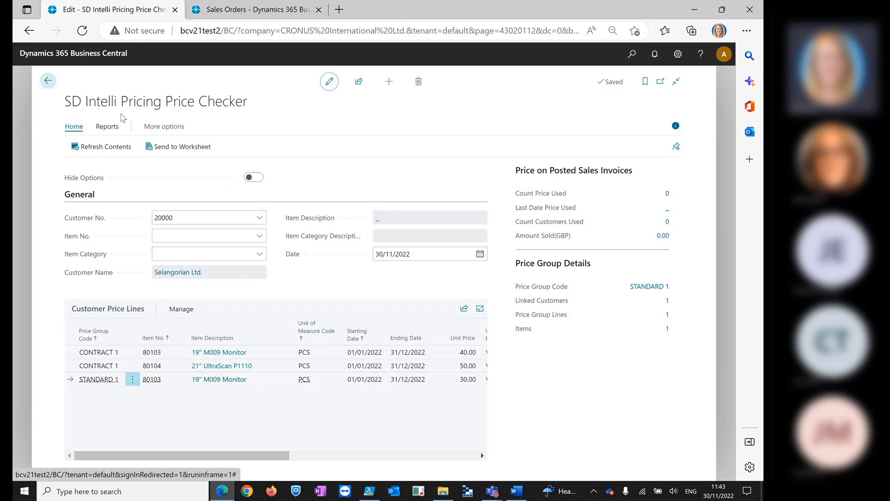
Review the Unused Prices page and its posted sales details, and return to the role centre
{"action": "left_click", "coordinate": [49, 81]}
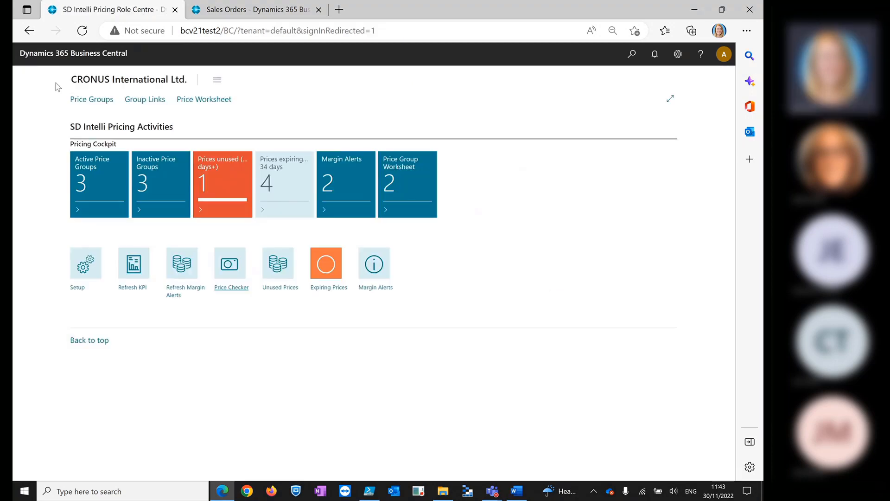
{"action": "left_click", "coordinate": [277, 288]}
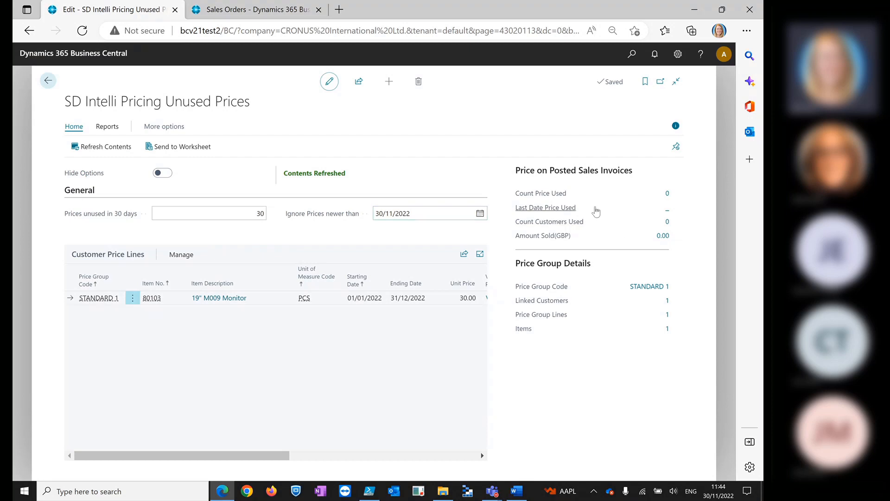
{"action": "left_click", "coordinate": [48, 83]}
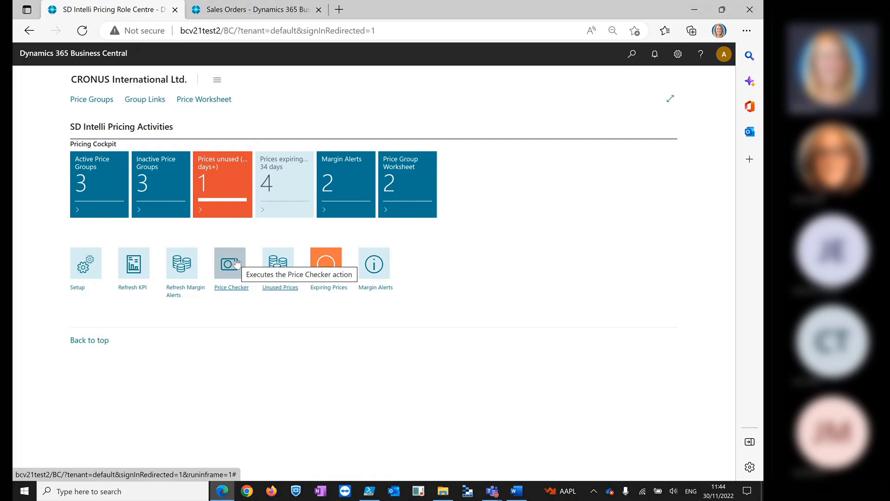
Open Expiring Prices, set the expiry period to 10 days and refresh the price lines
{"action": "left_click", "coordinate": [333, 289]}
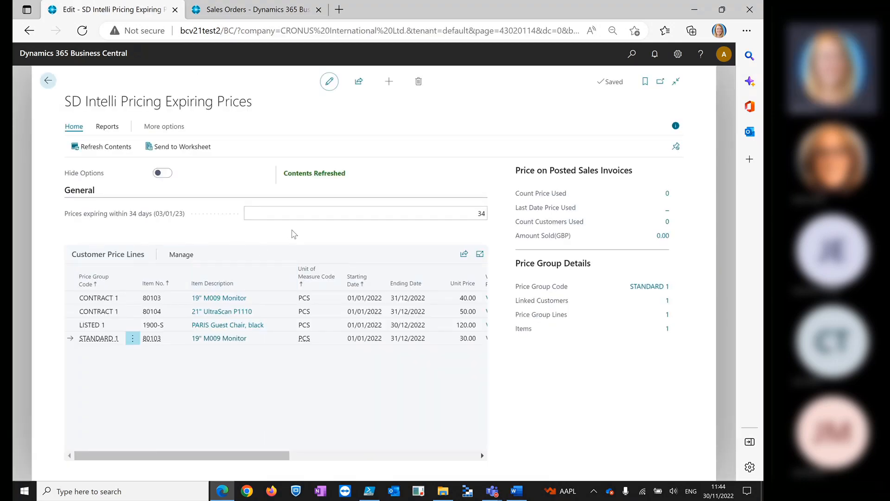
{"action": "left_click", "coordinate": [444, 215]}
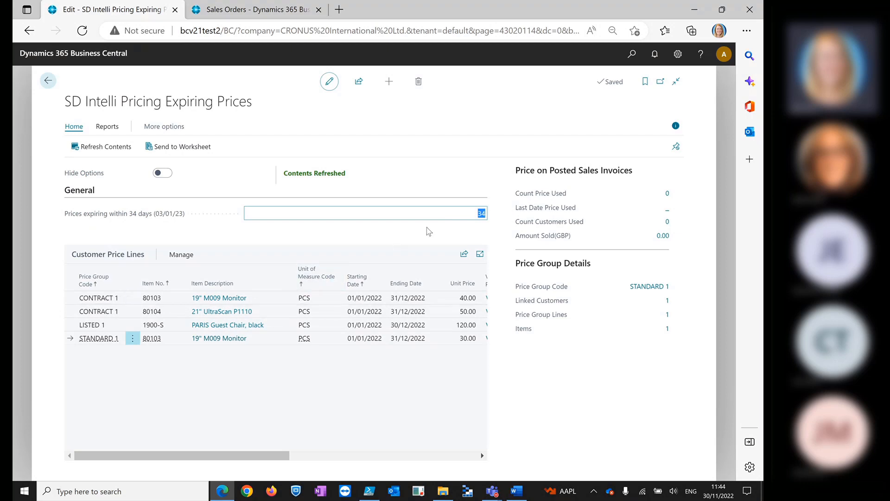
{"action": "type", "text": "10"}
{"action": "left_click", "coordinate": [107, 149]}
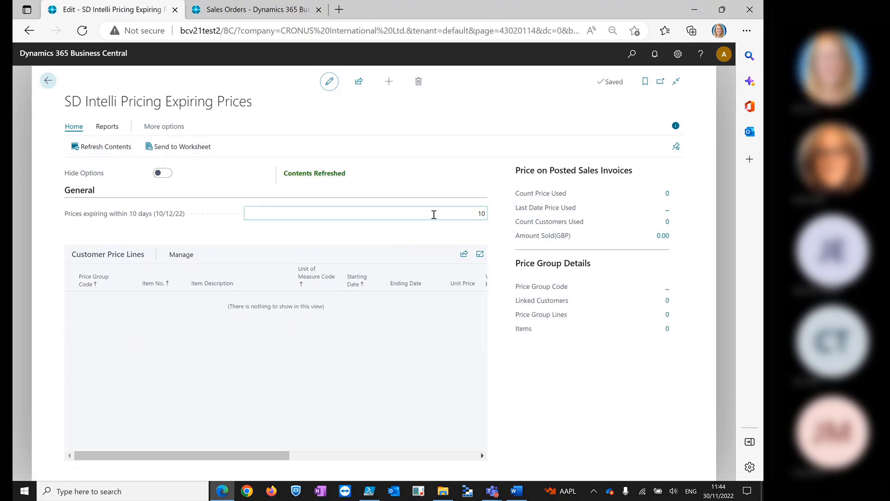
Set the price expiry period to 34 days, refresh the price lines, check the item 80104 and 1900-S lines, and return to the role centre
{"action": "left_click", "coordinate": [486, 212]}
{"action": "type", "text": "34"}
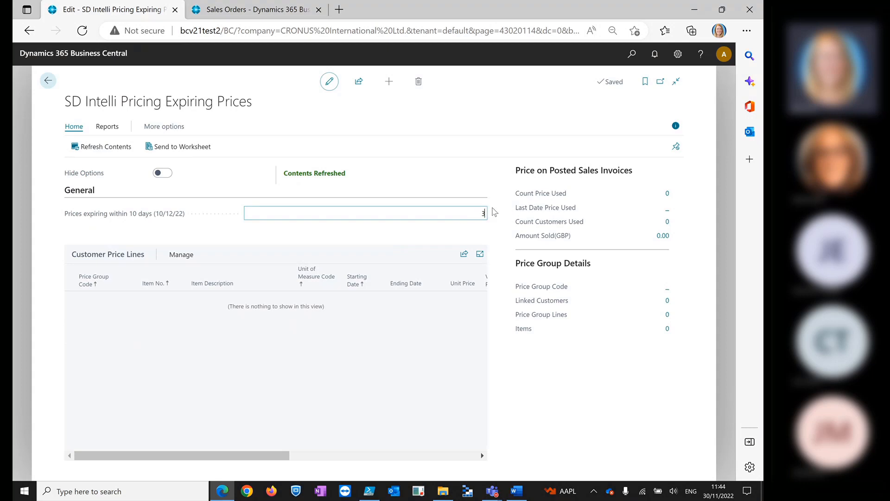
{"action": "key", "text": "Tab"}
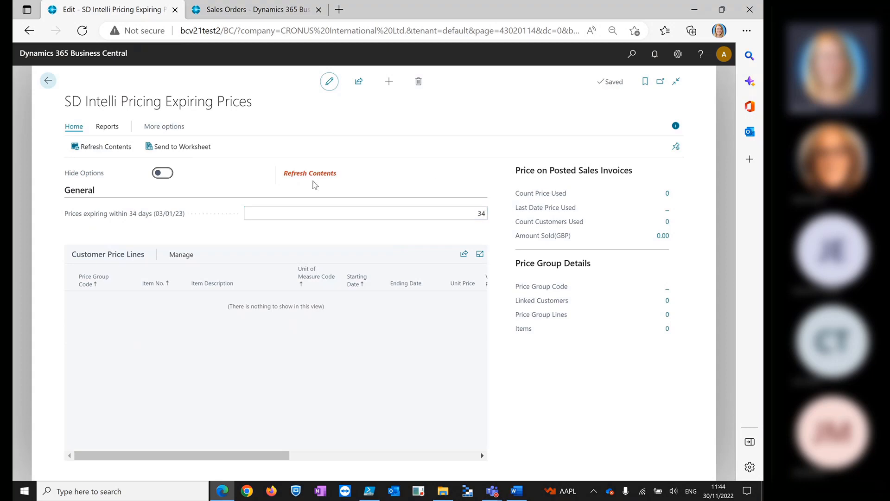
{"action": "left_click", "coordinate": [314, 175]}
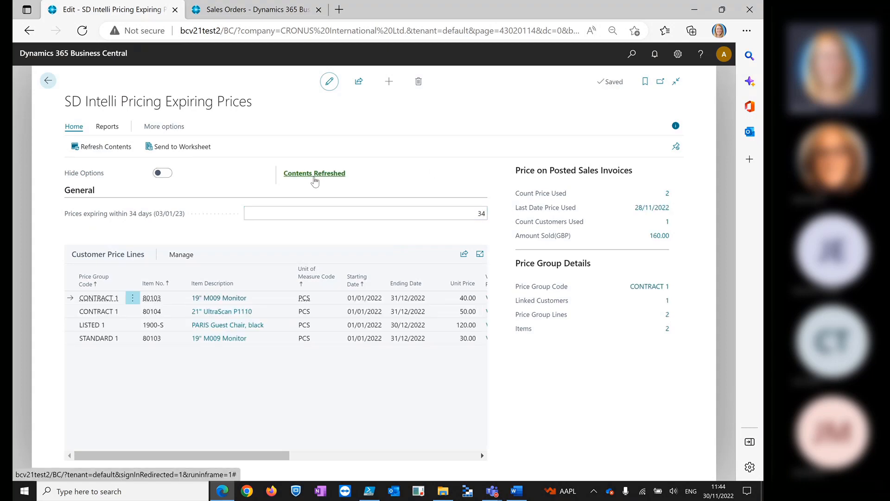
{"action": "left_click", "coordinate": [444, 312]}
{"action": "left_click", "coordinate": [443, 326]}
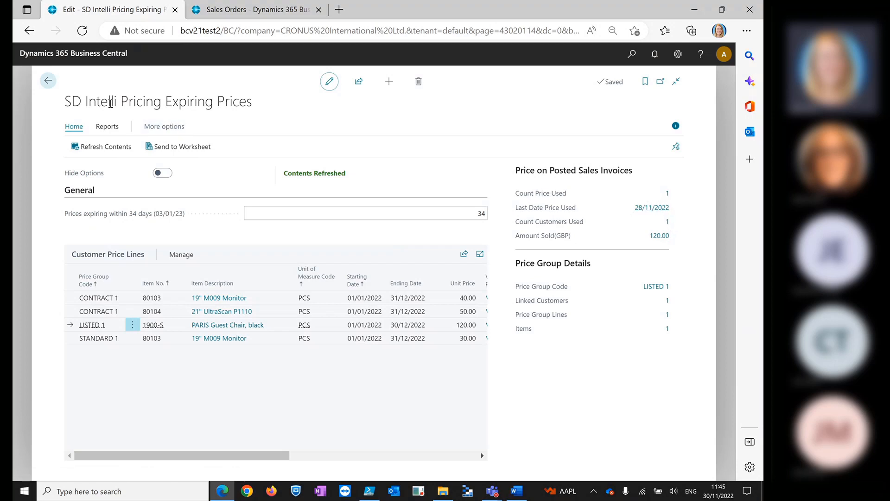
{"action": "left_click", "coordinate": [48, 81]}
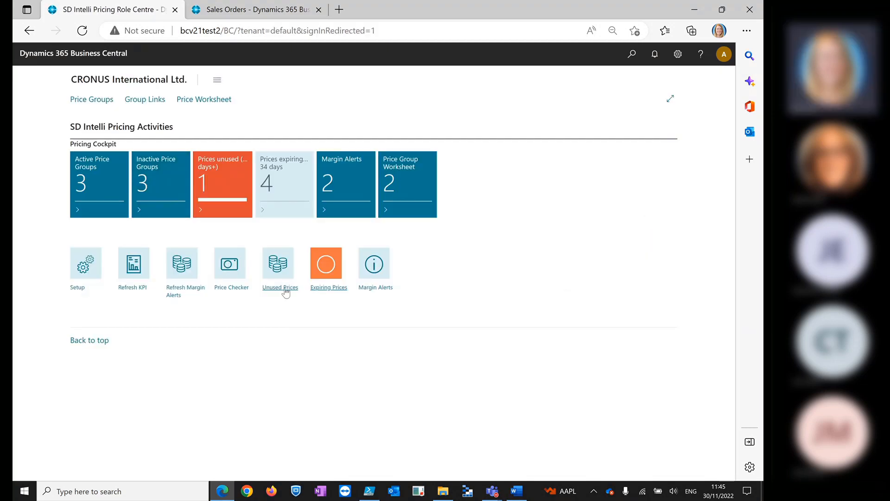
Review the Margin Alerts page's default threshold margin and report options, and return to the role centre
{"action": "left_click", "coordinate": [372, 292]}
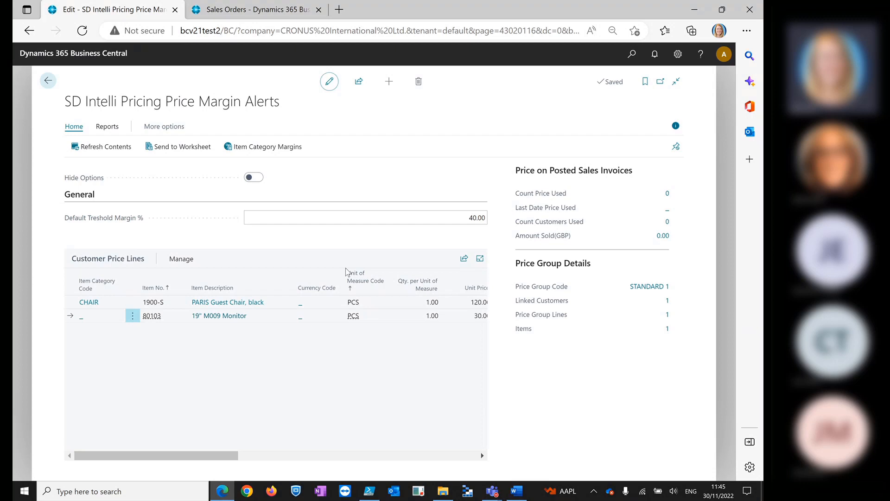
{"action": "left_click", "coordinate": [405, 215]}
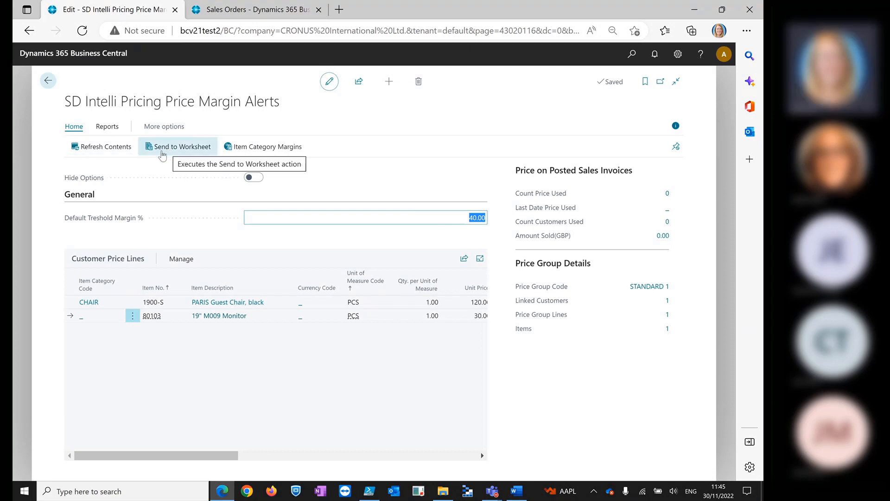
{"action": "left_click", "coordinate": [103, 132]}
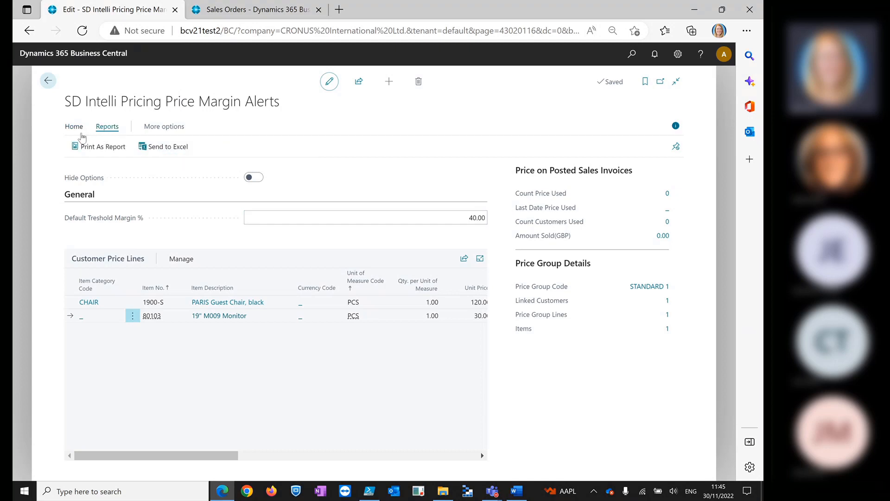
{"action": "left_click", "coordinate": [48, 81]}
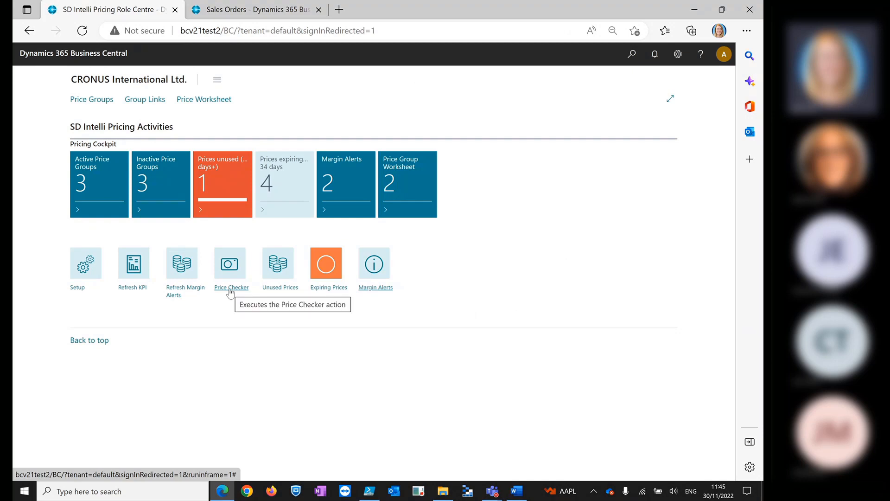
Review the Price Checker's options for exporting, printing and emailing prices, and return to the role centre
{"action": "left_click", "coordinate": [230, 289]}
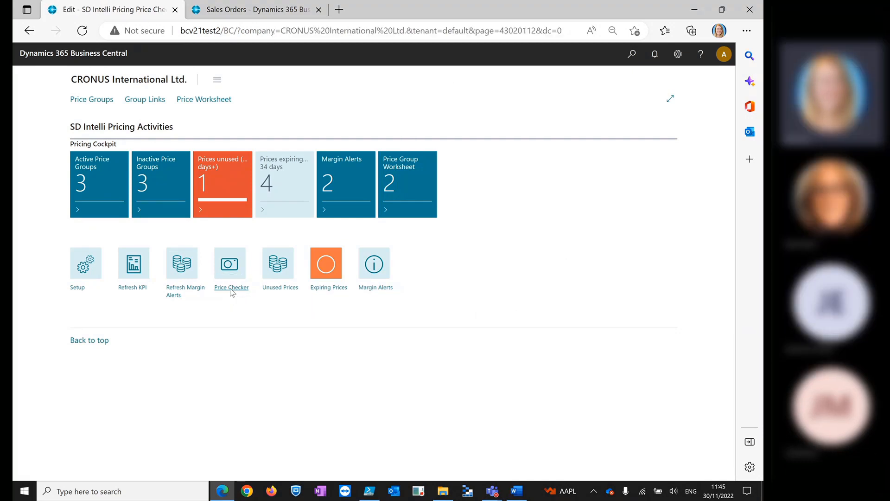
{"action": "left_click", "coordinate": [107, 127]}
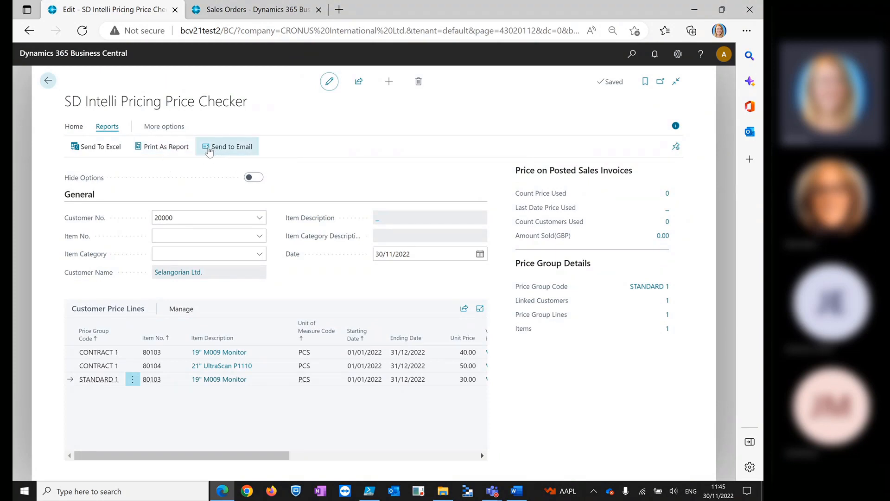
{"action": "left_click", "coordinate": [48, 82]}
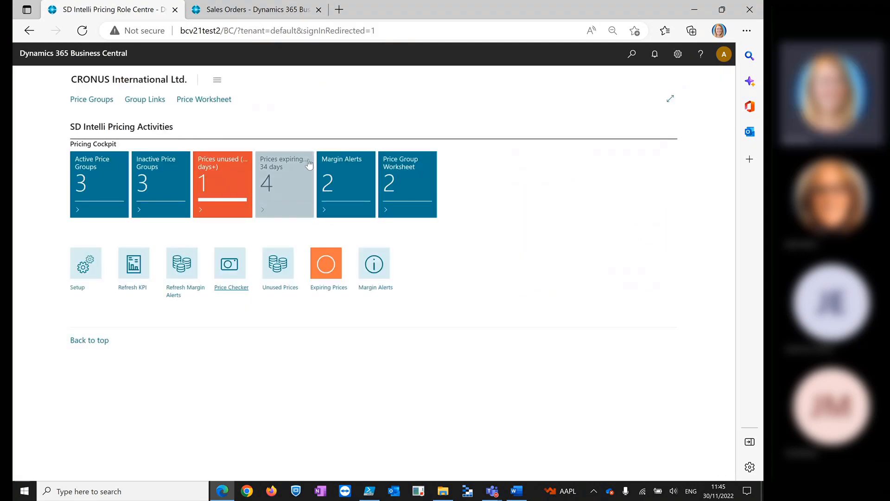